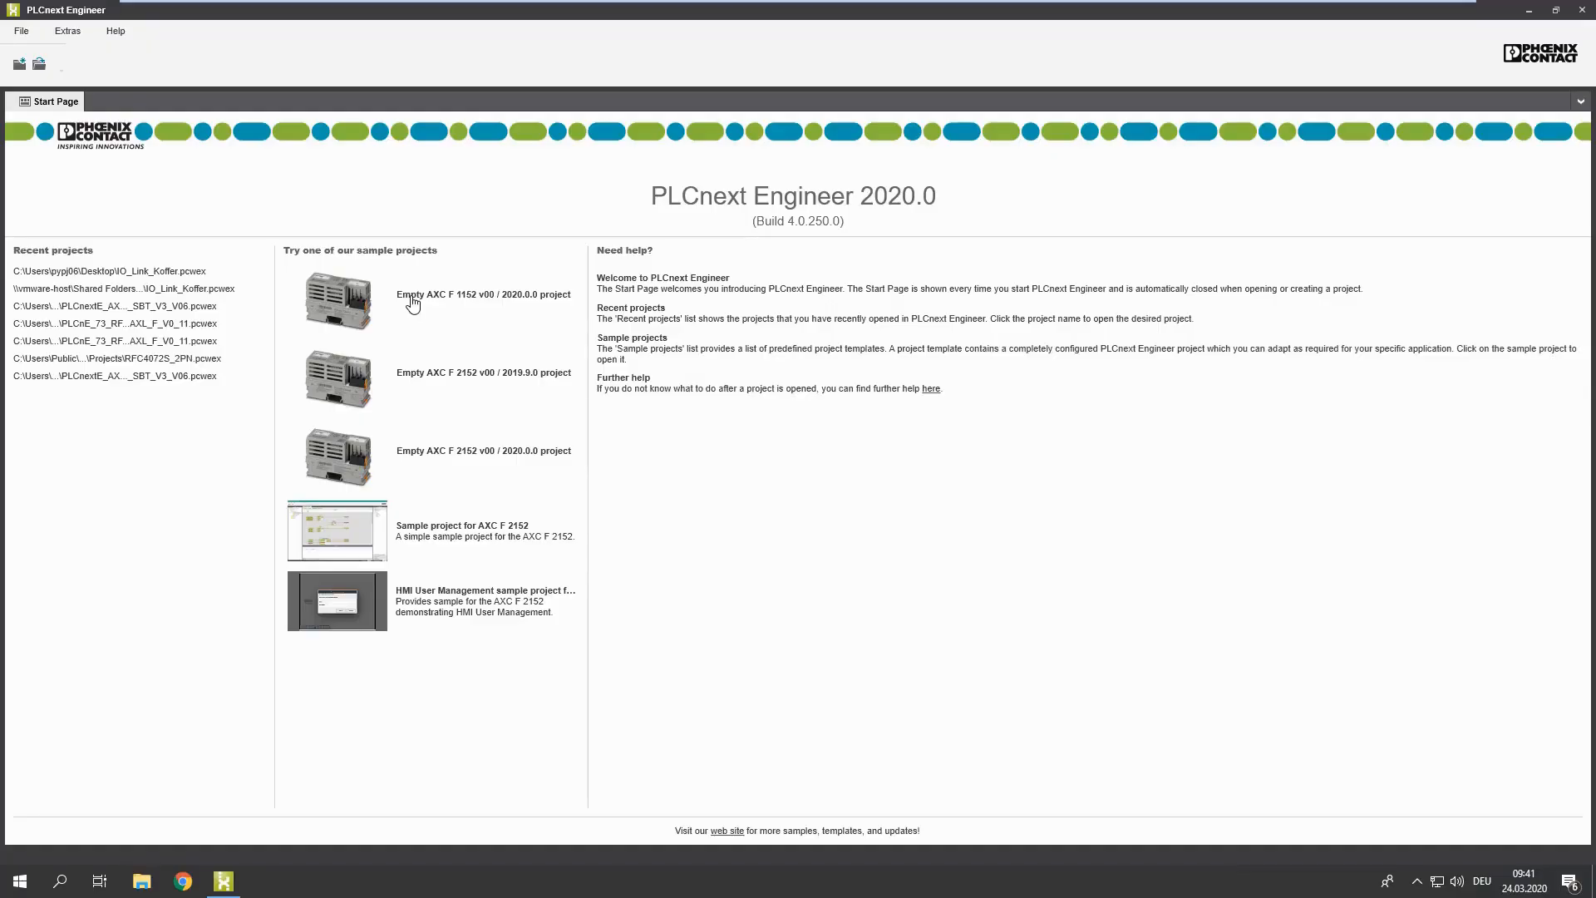
Step: Create a project from the Empty AXC F 1152 v00 / 2020.0.0 sample and open its project node
click(411, 296)
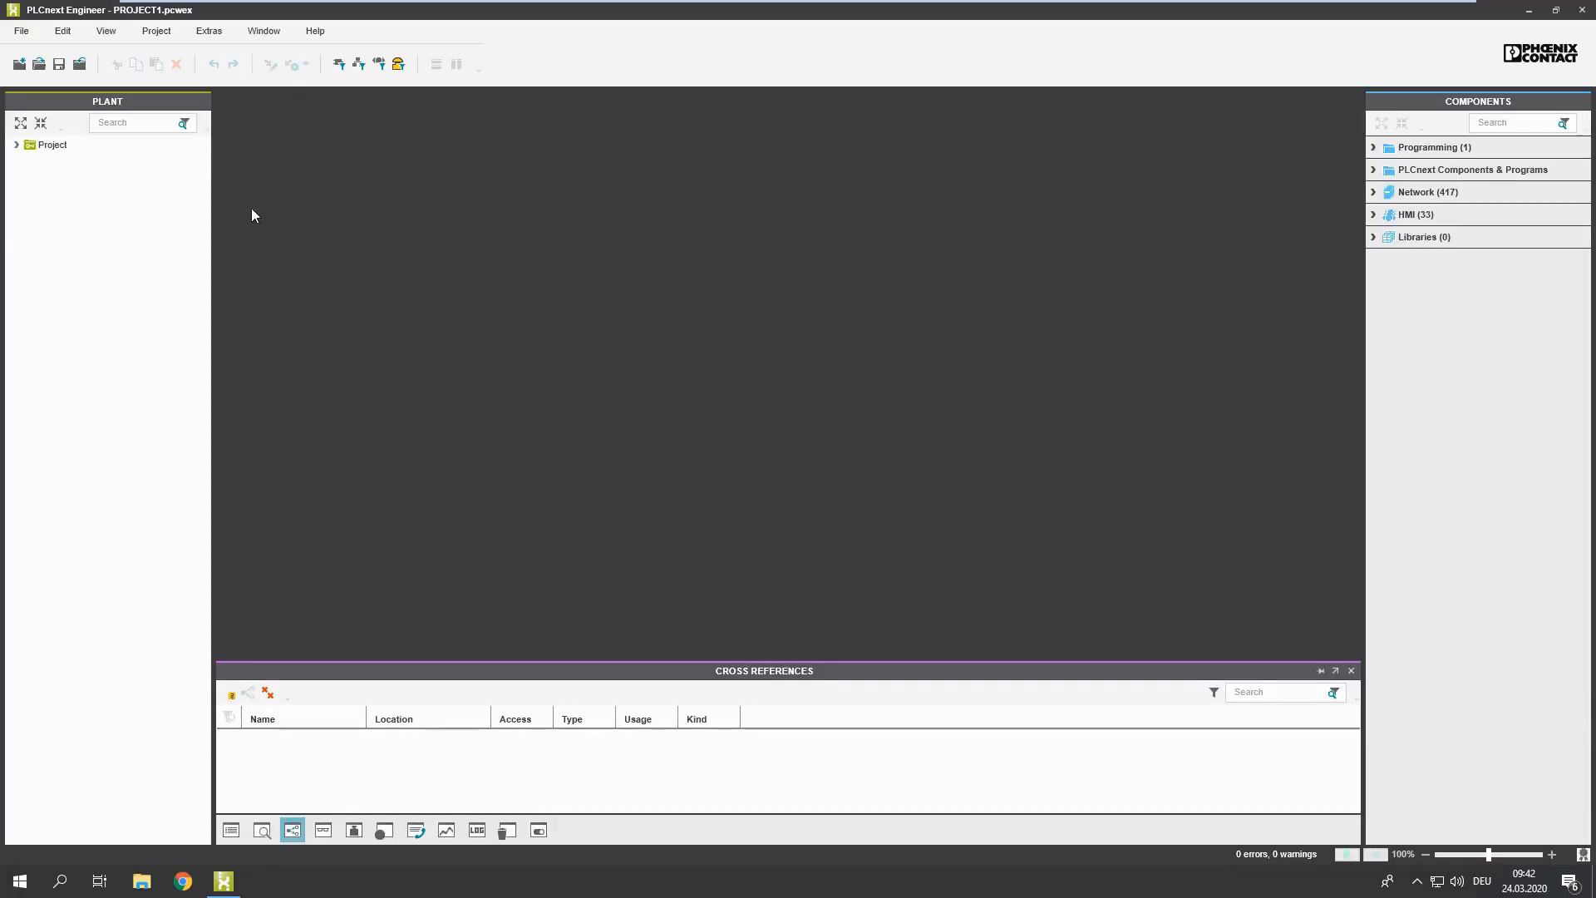
click(51, 147)
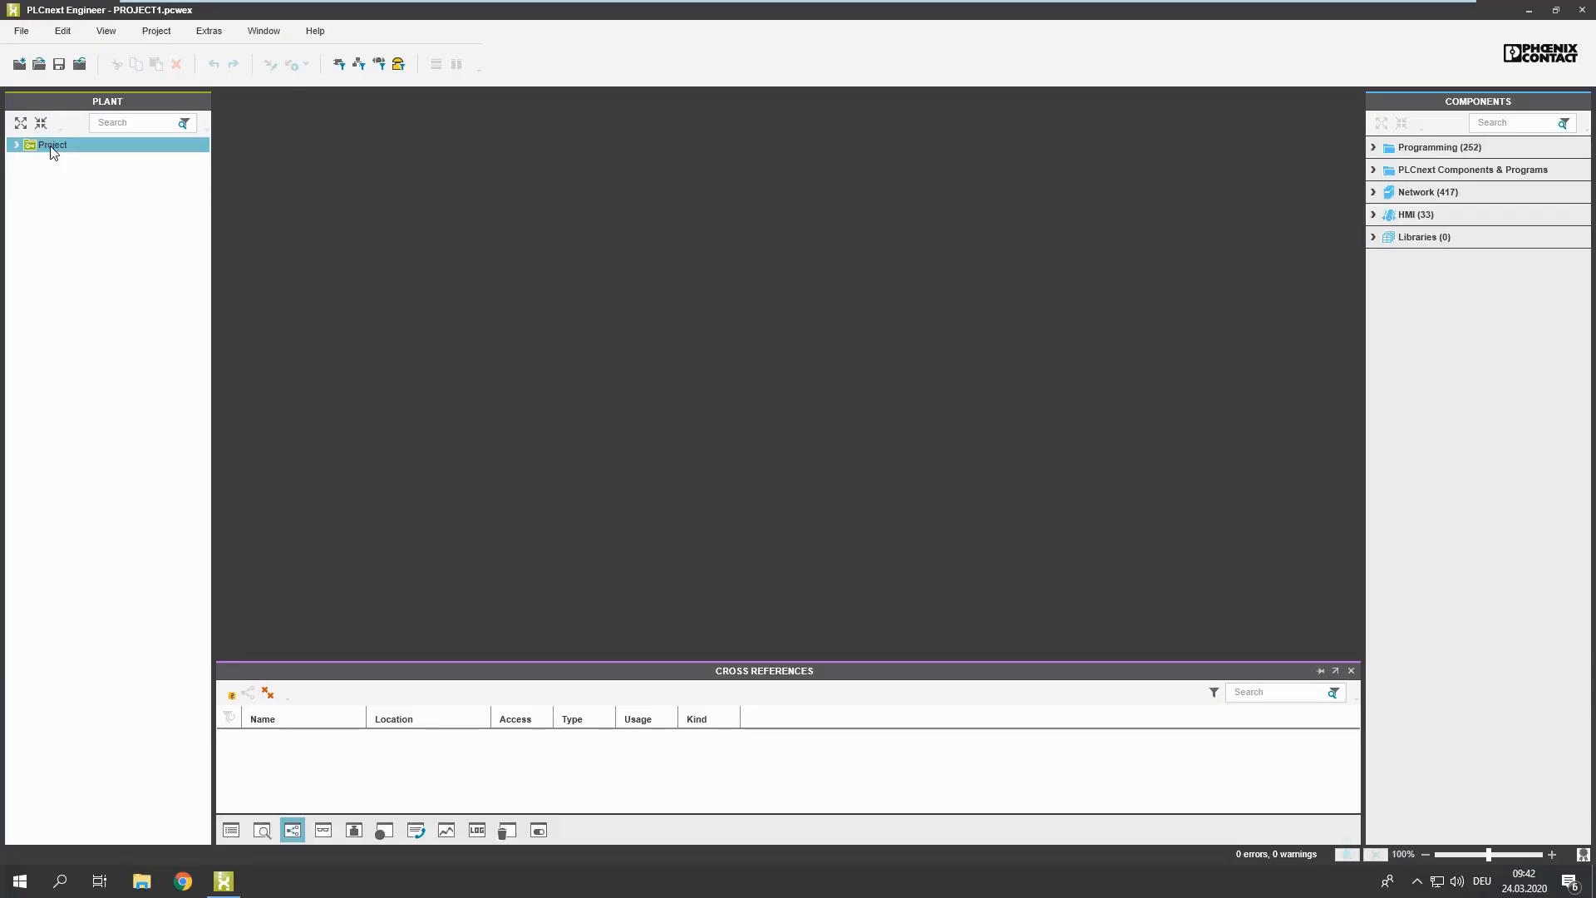
double_click(53, 148)
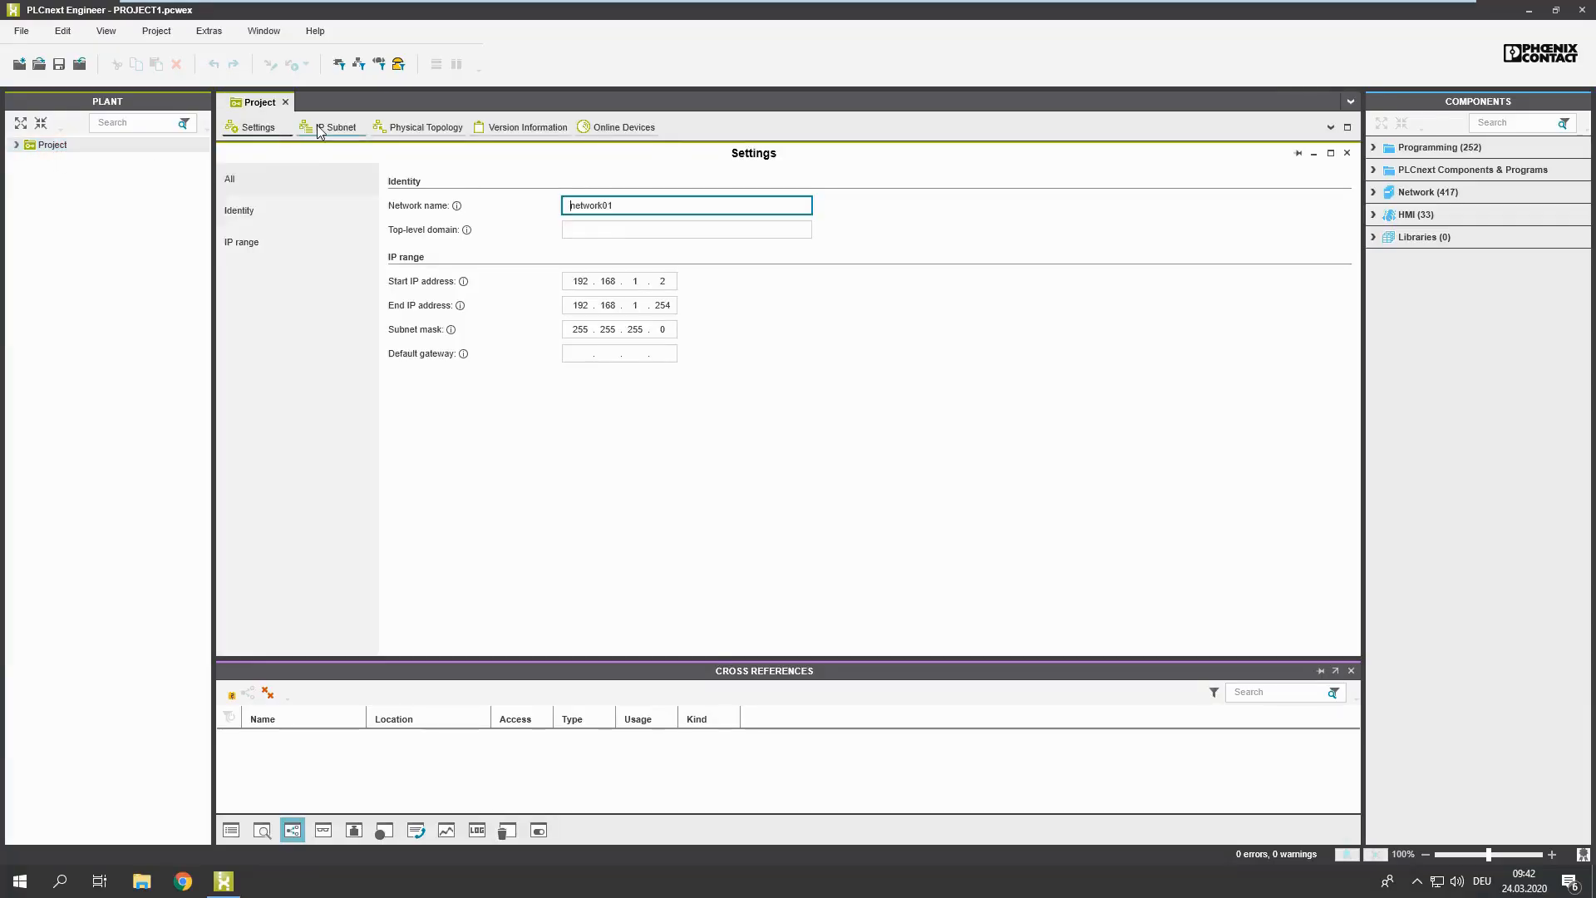
Step: Scan for the project's online devices through the Büronetz Intel(R) 82574L Gigabit Network Connection adapter and select the axc-f-1152-1 entry
click(619, 133)
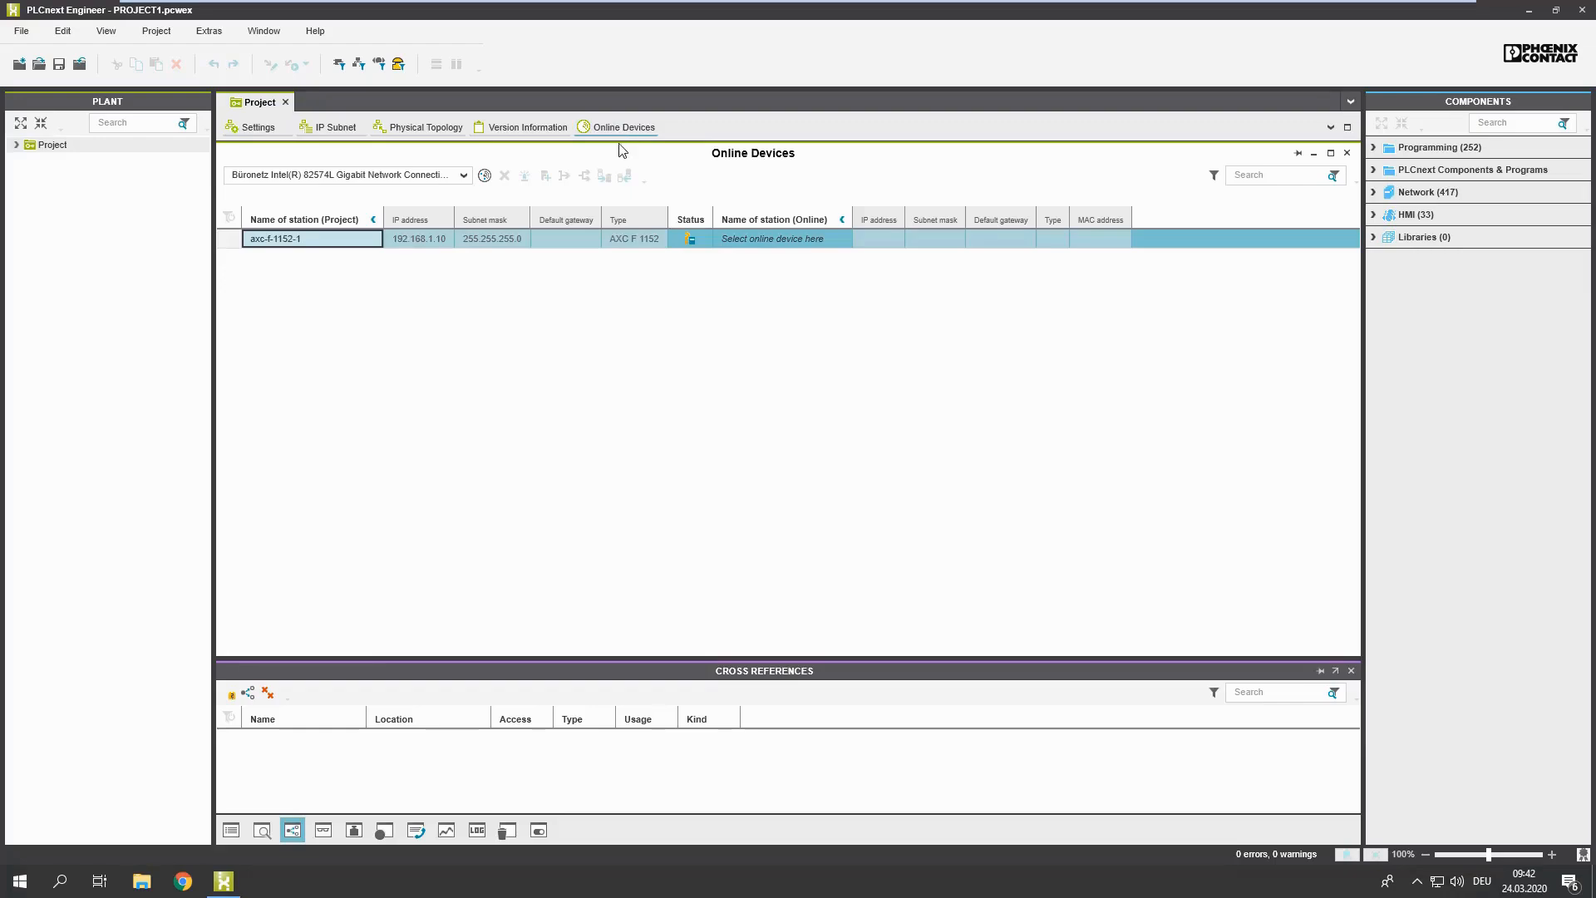
click(466, 178)
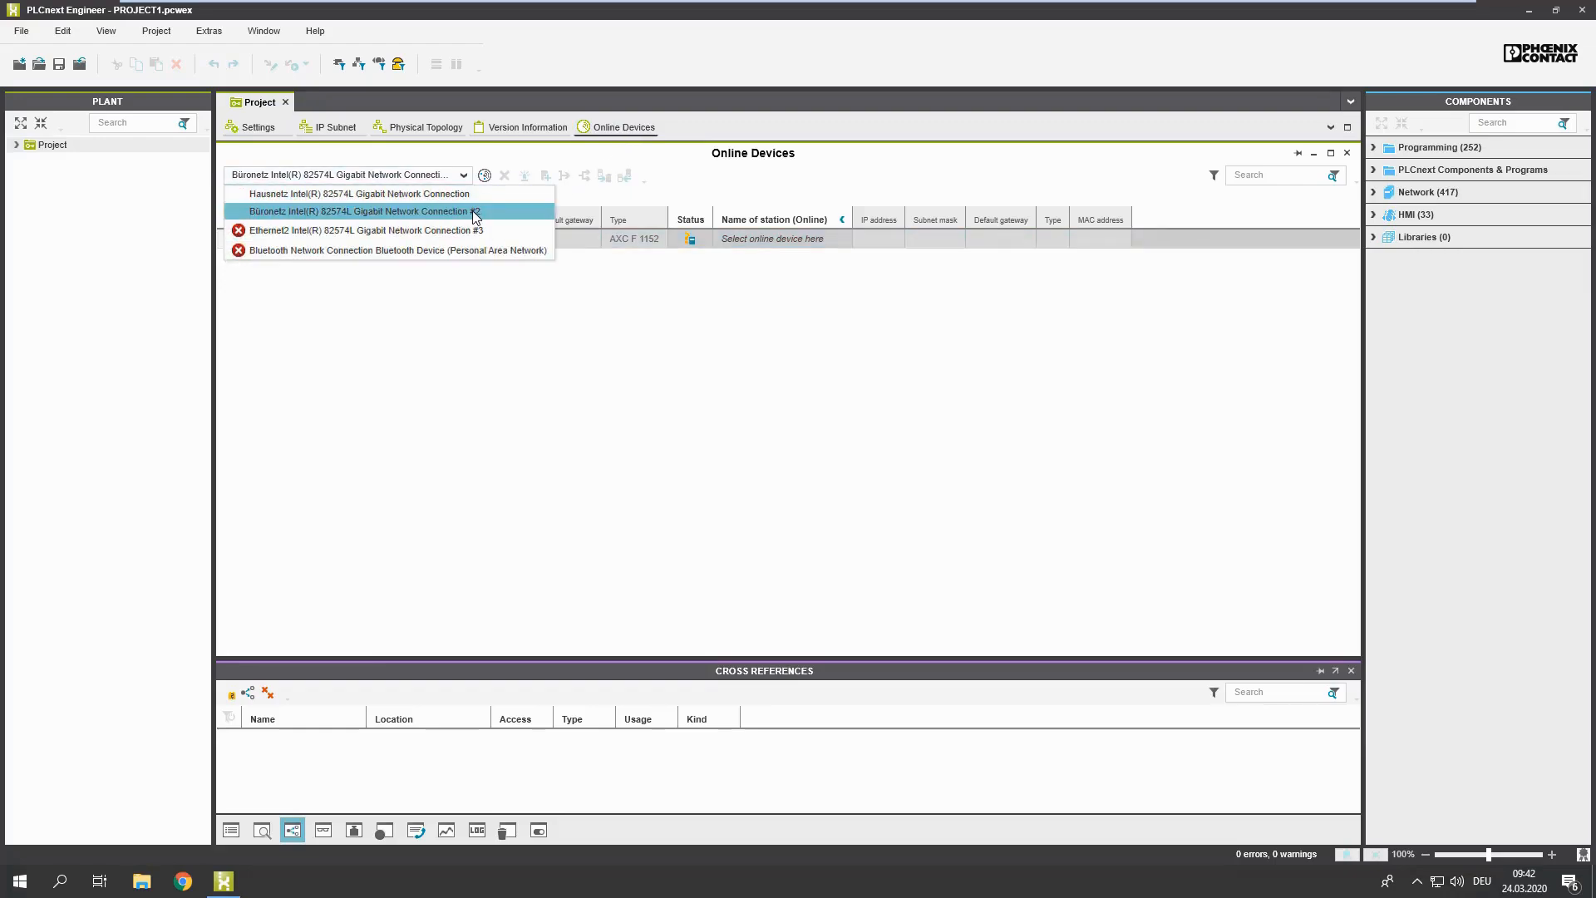
click(478, 215)
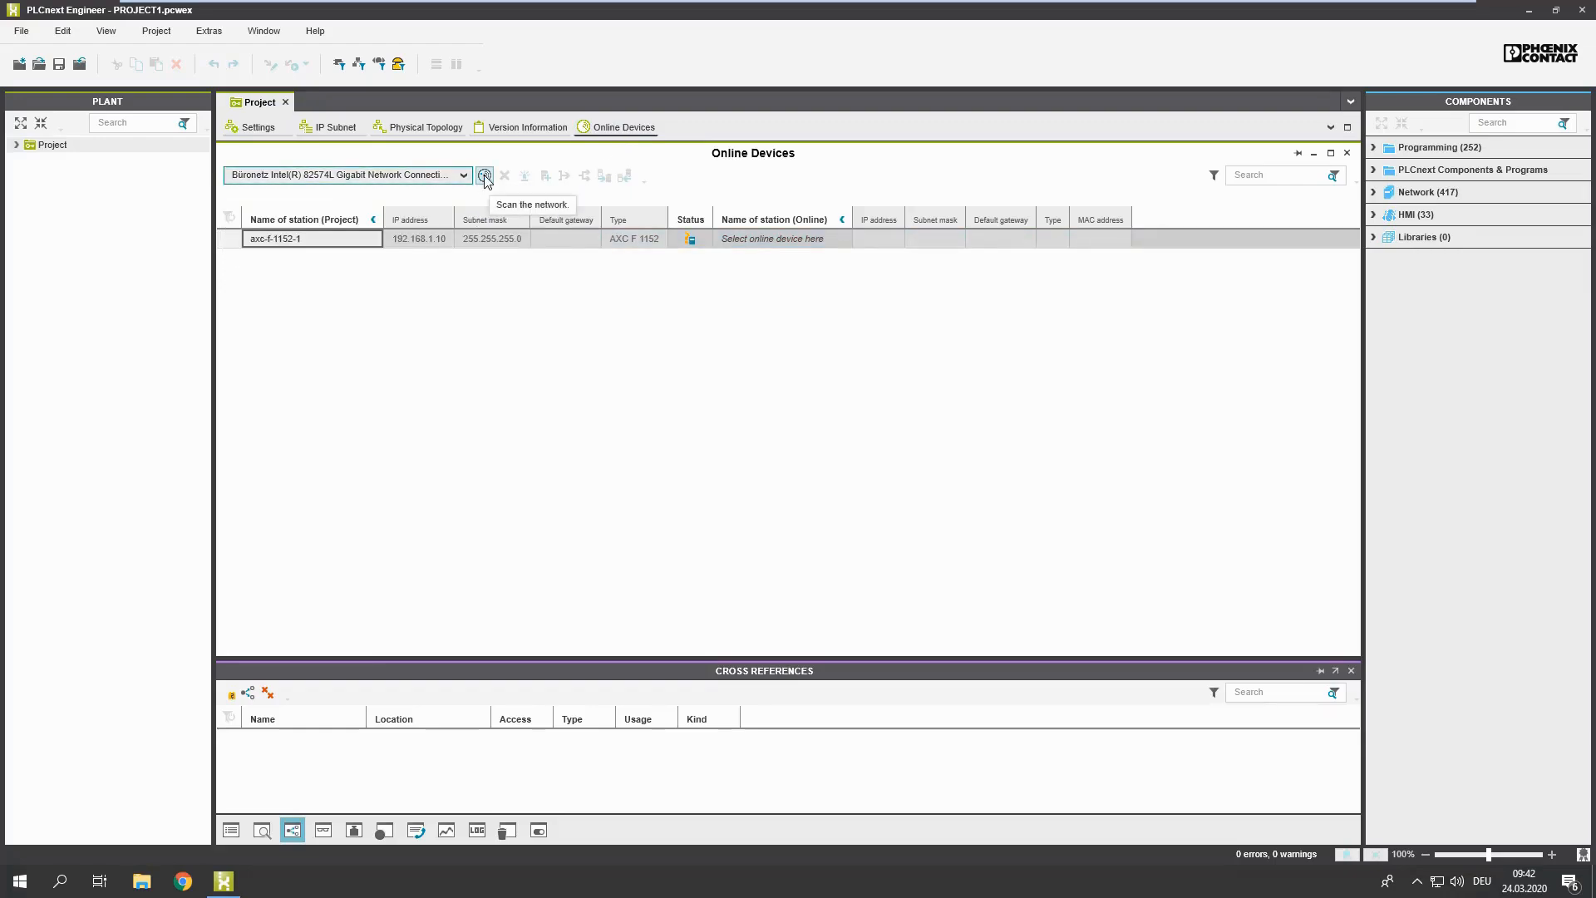
click(486, 178)
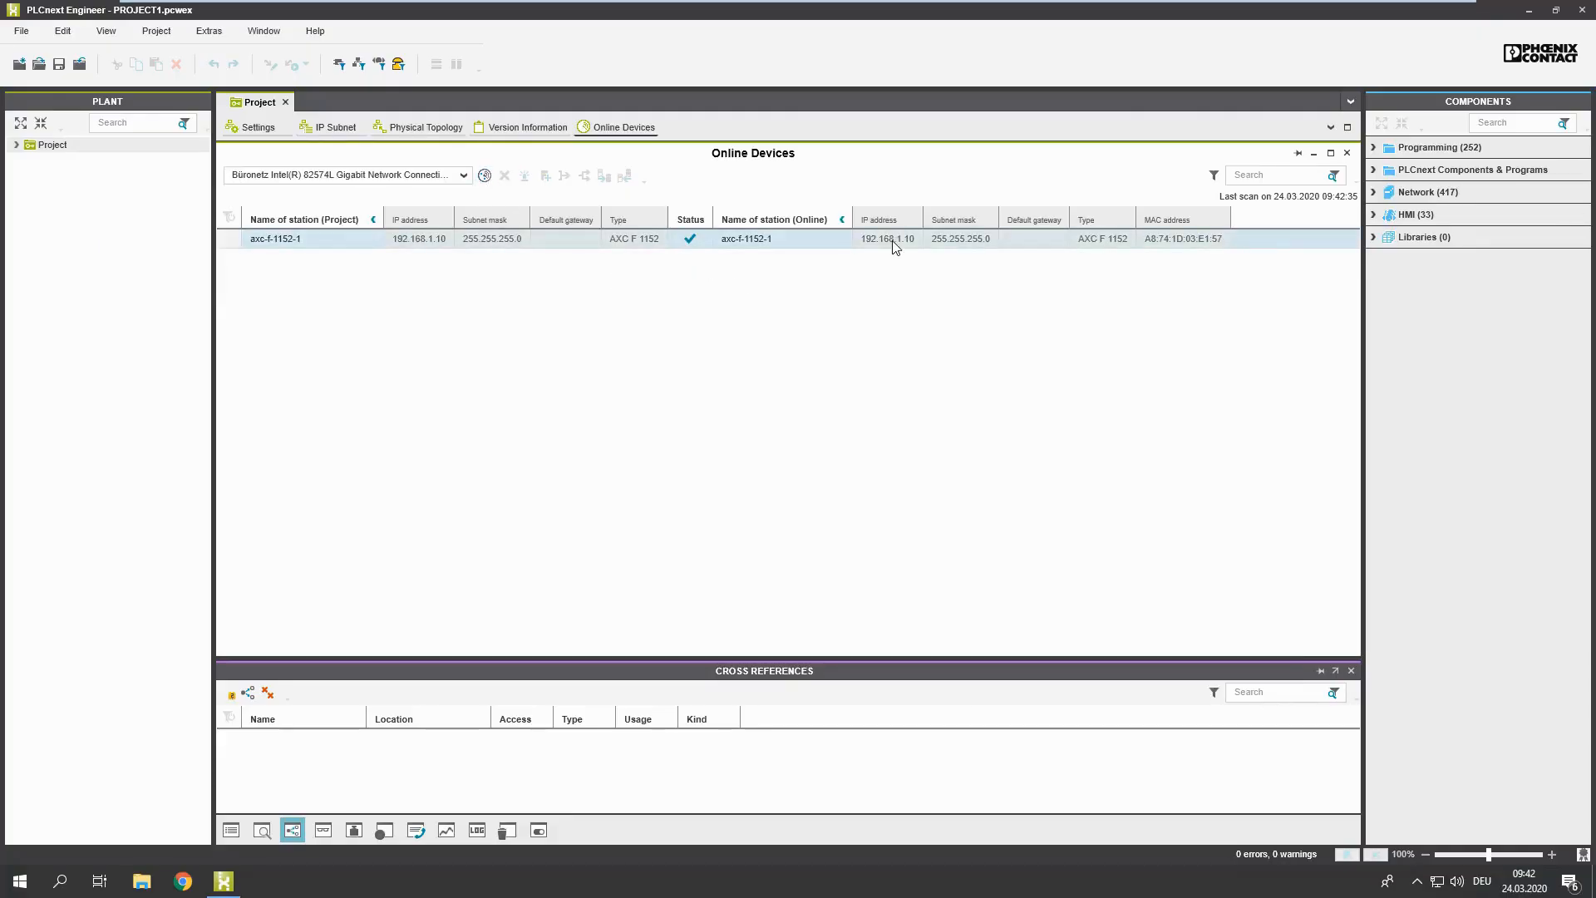
click(475, 242)
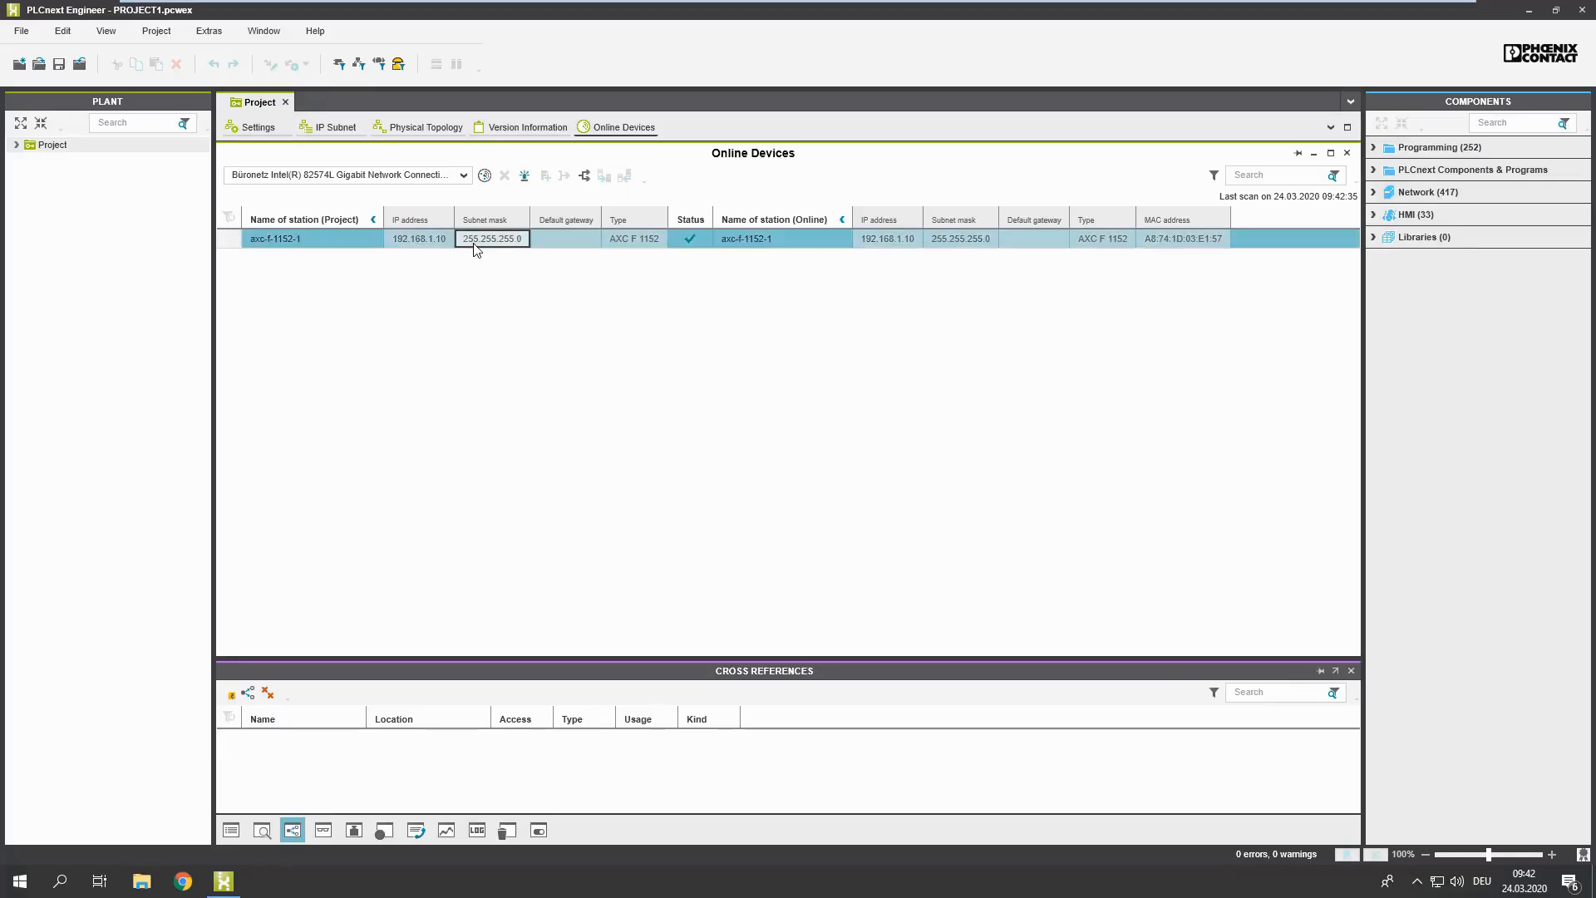
Step: Import the Phoenix Contact PSR M GW PN V1.0 GSDML file, including its PSR-M-GW-PN device access point
click(22, 32)
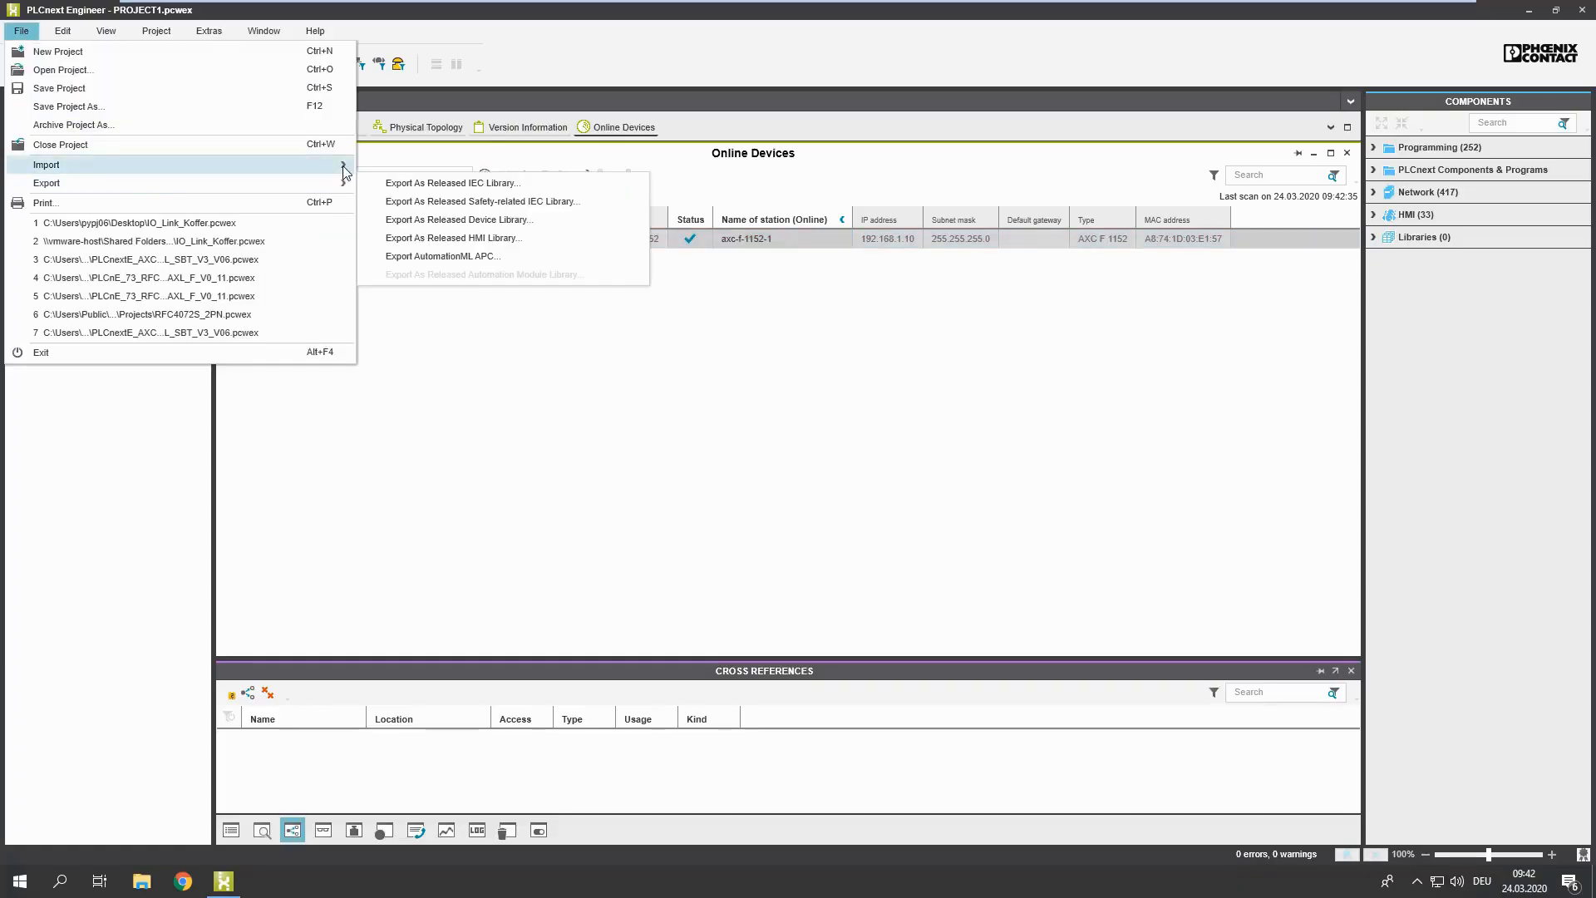
mouse_move(345, 170)
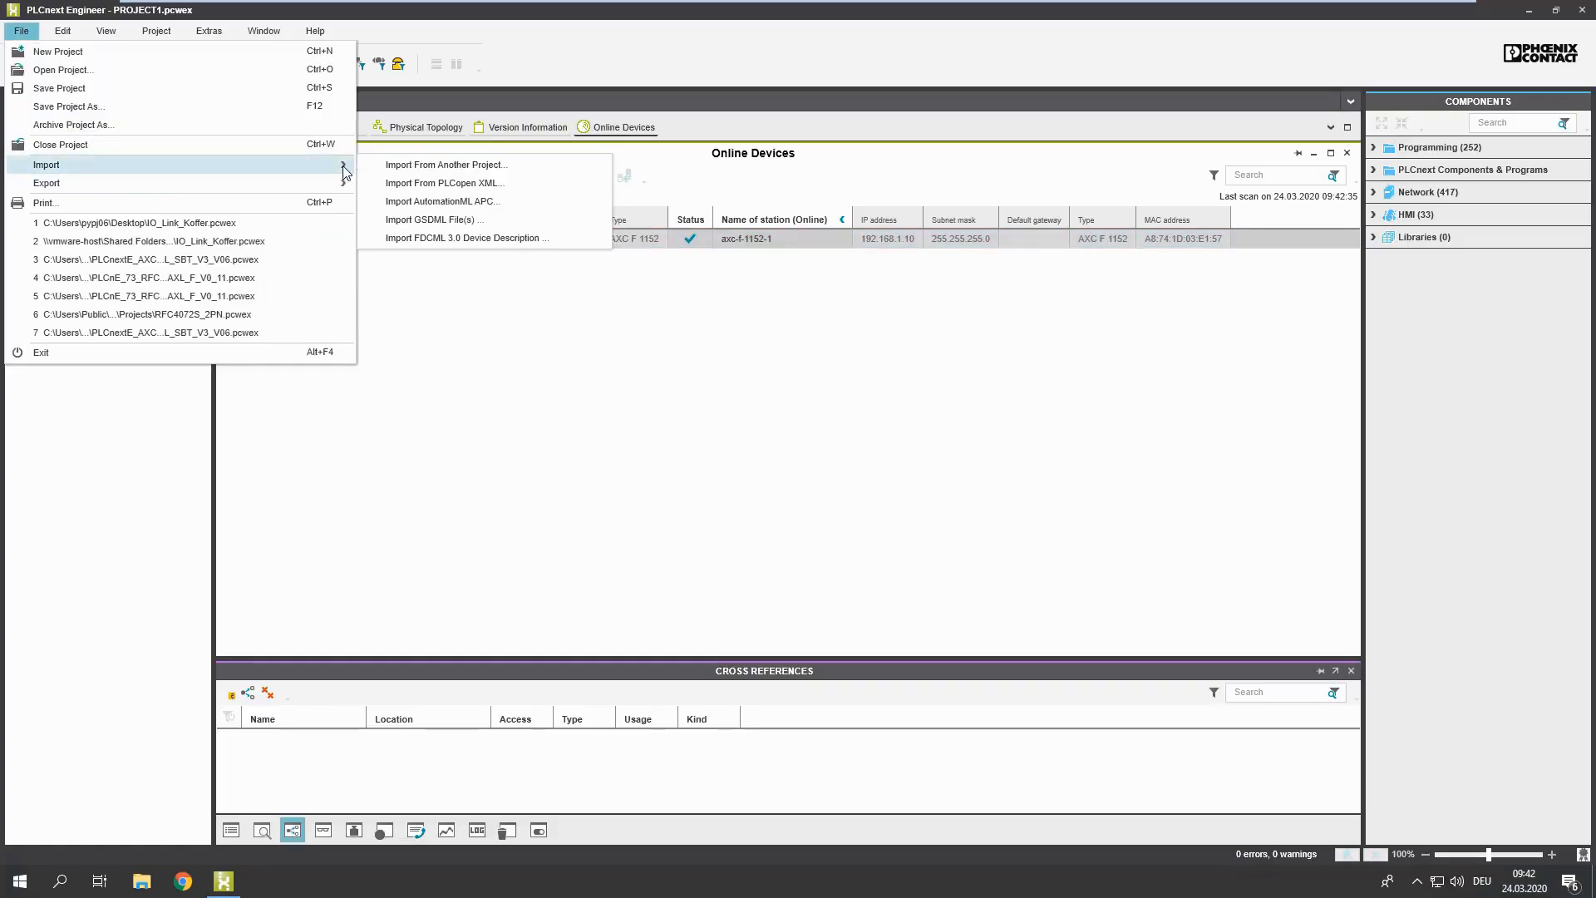
click(442, 219)
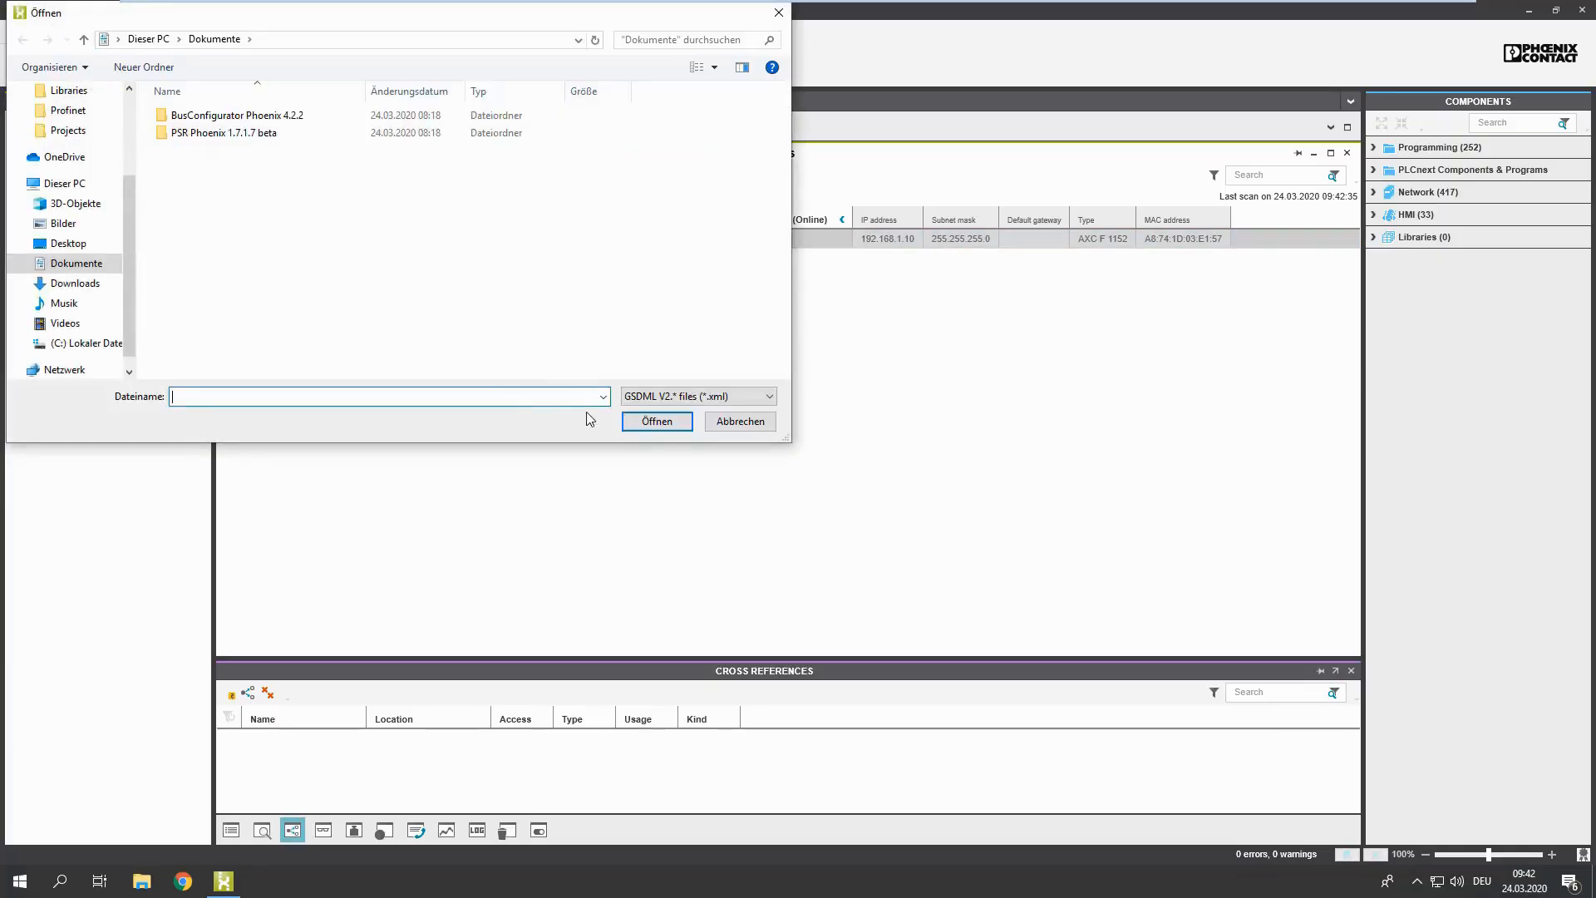
click(68, 243)
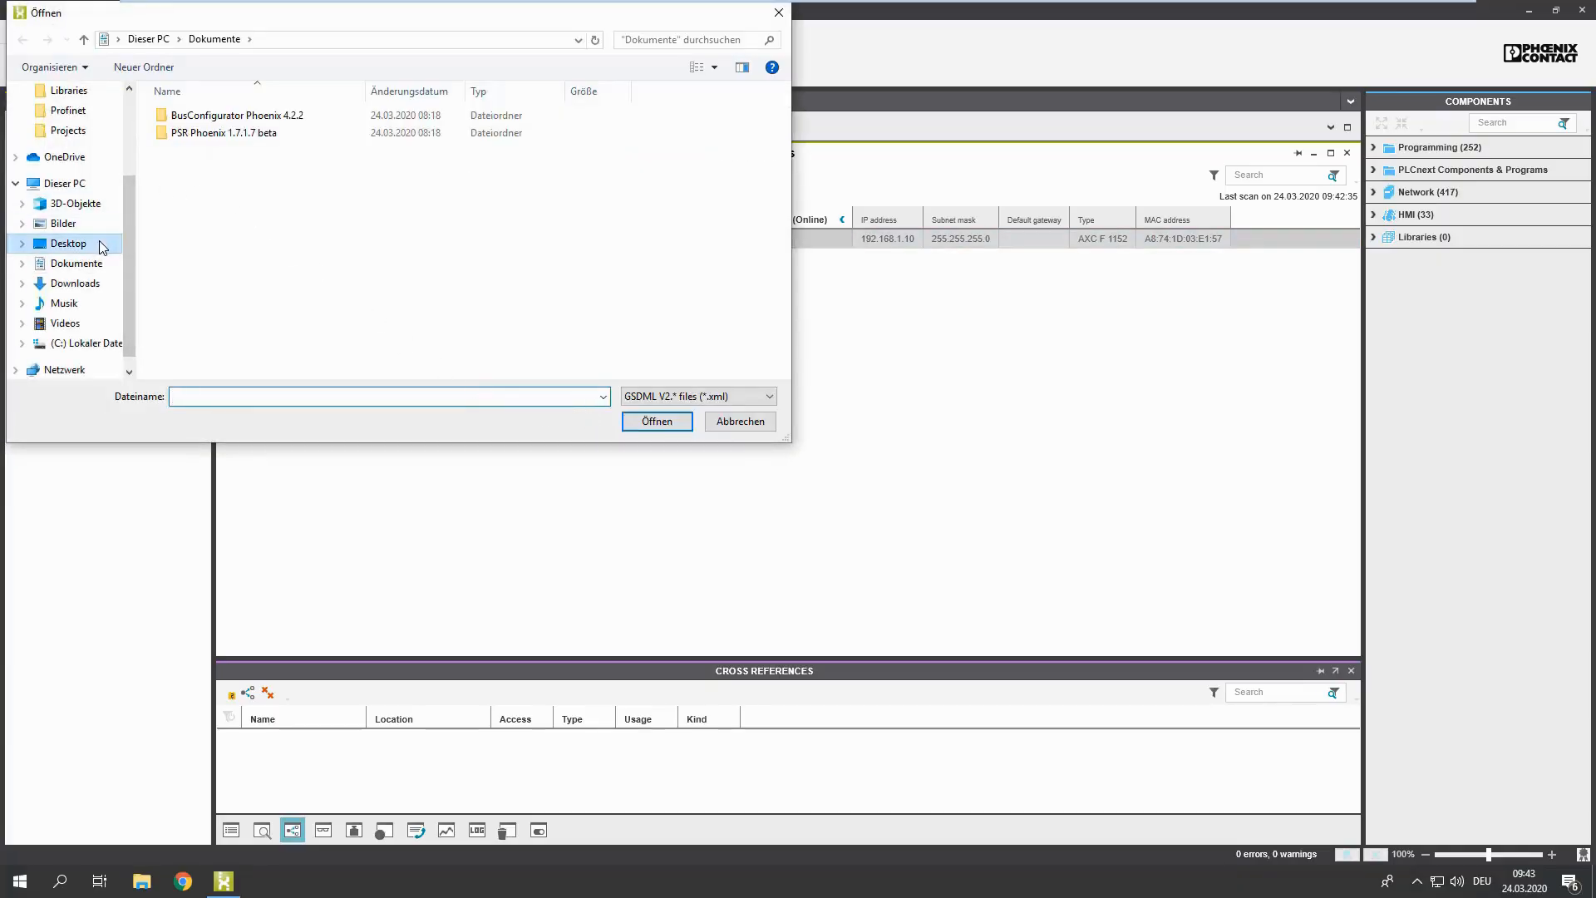
double_click(219, 116)
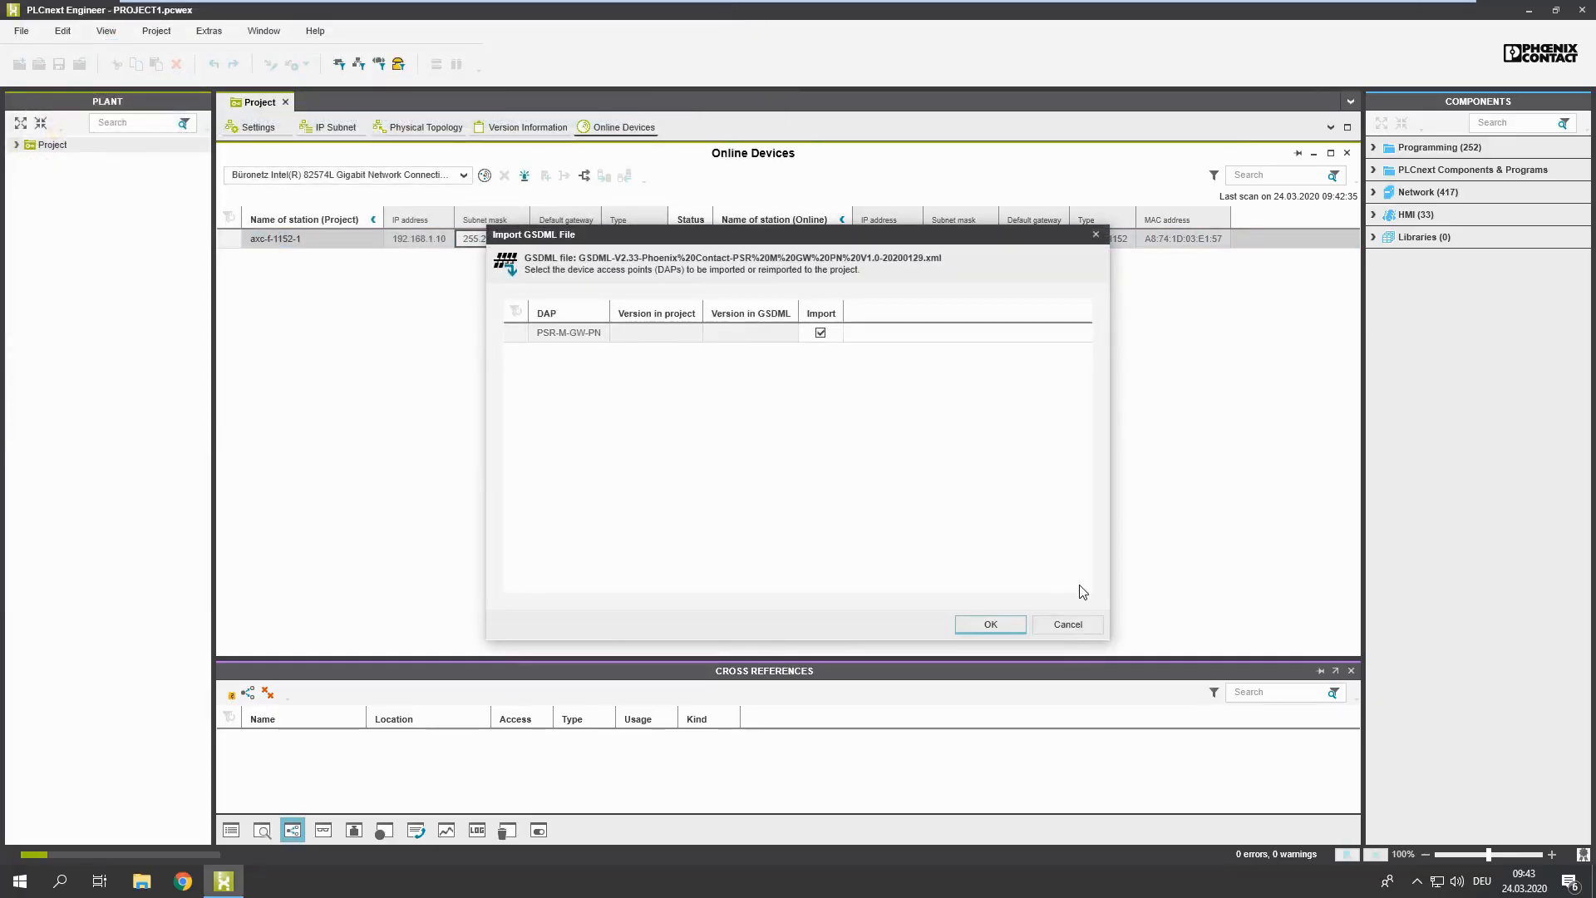
click(994, 627)
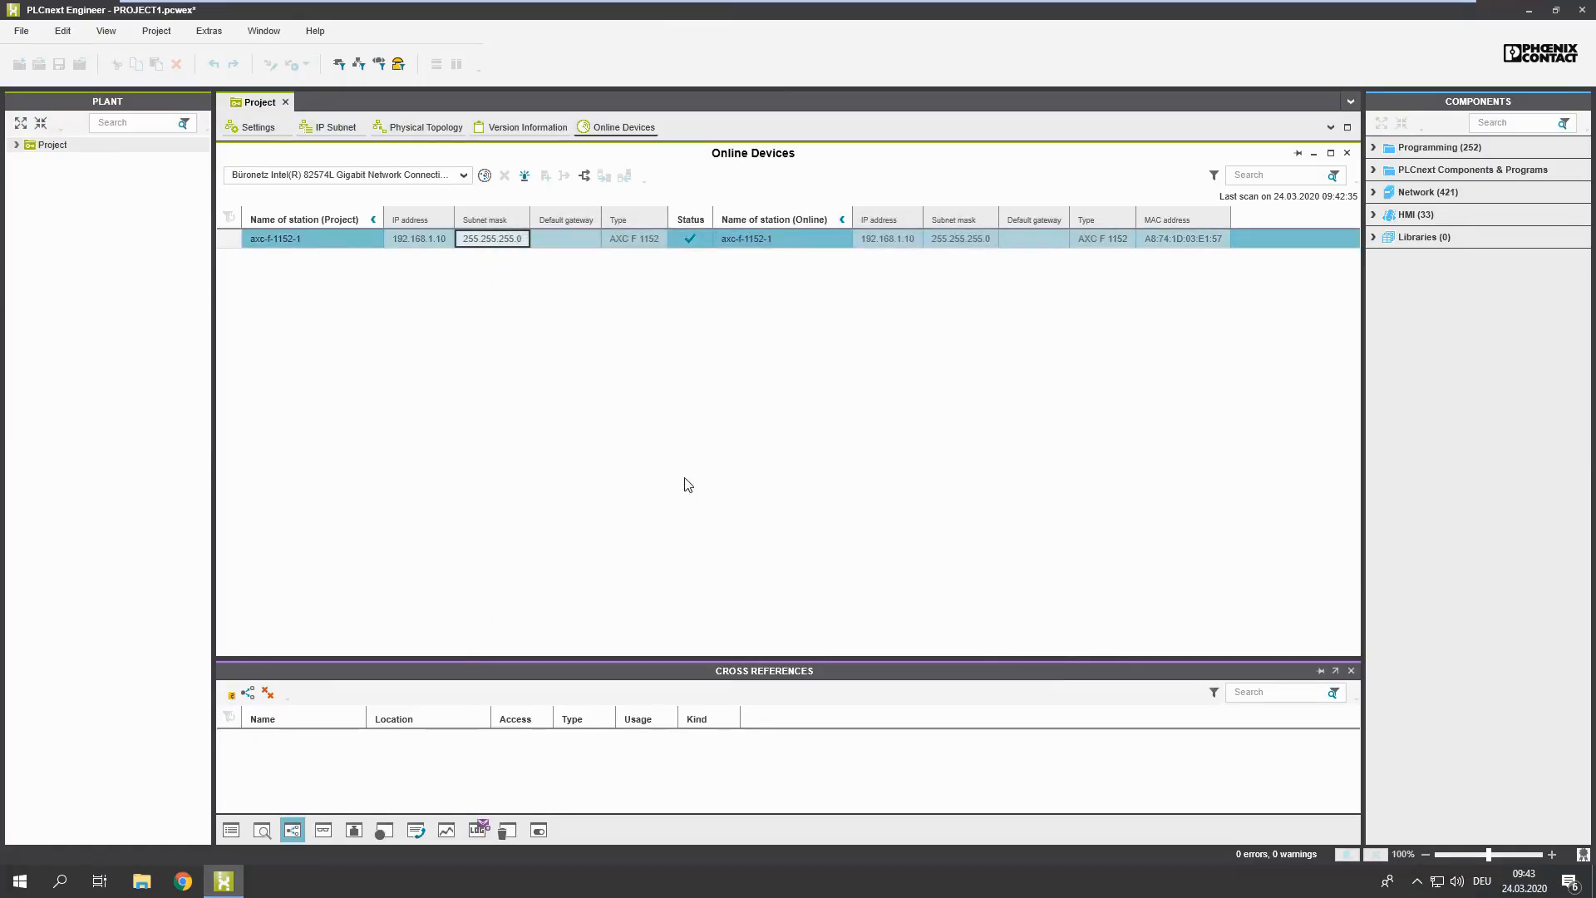
Step: Scan the network for online devices from the Profinet node of the axc-f-1152-1 controller
click(17, 145)
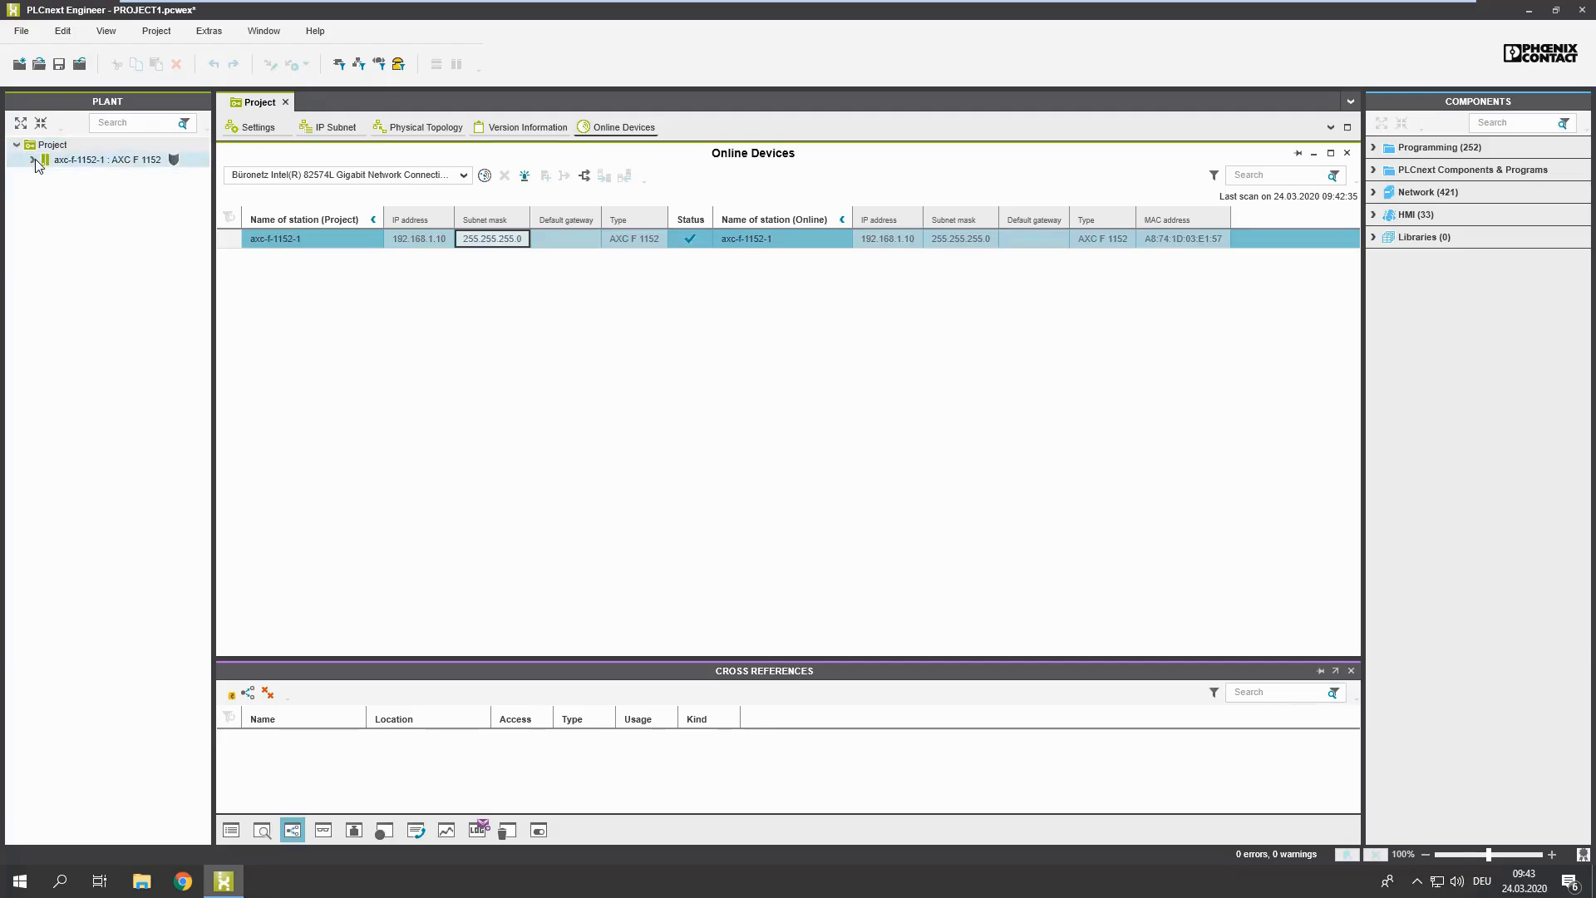
click(33, 161)
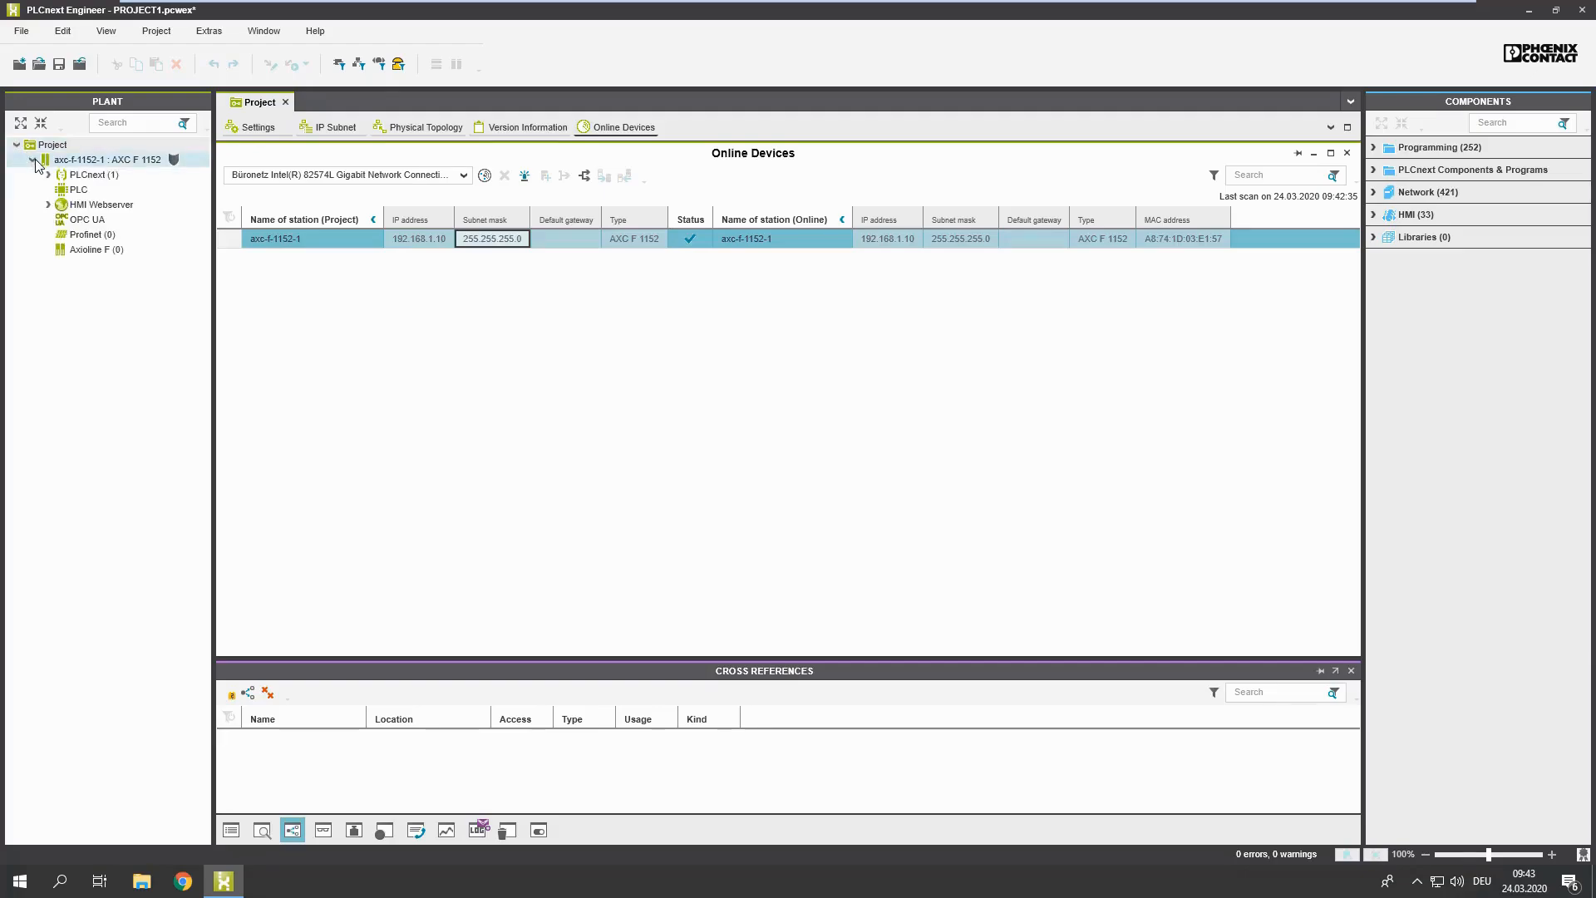
click(89, 236)
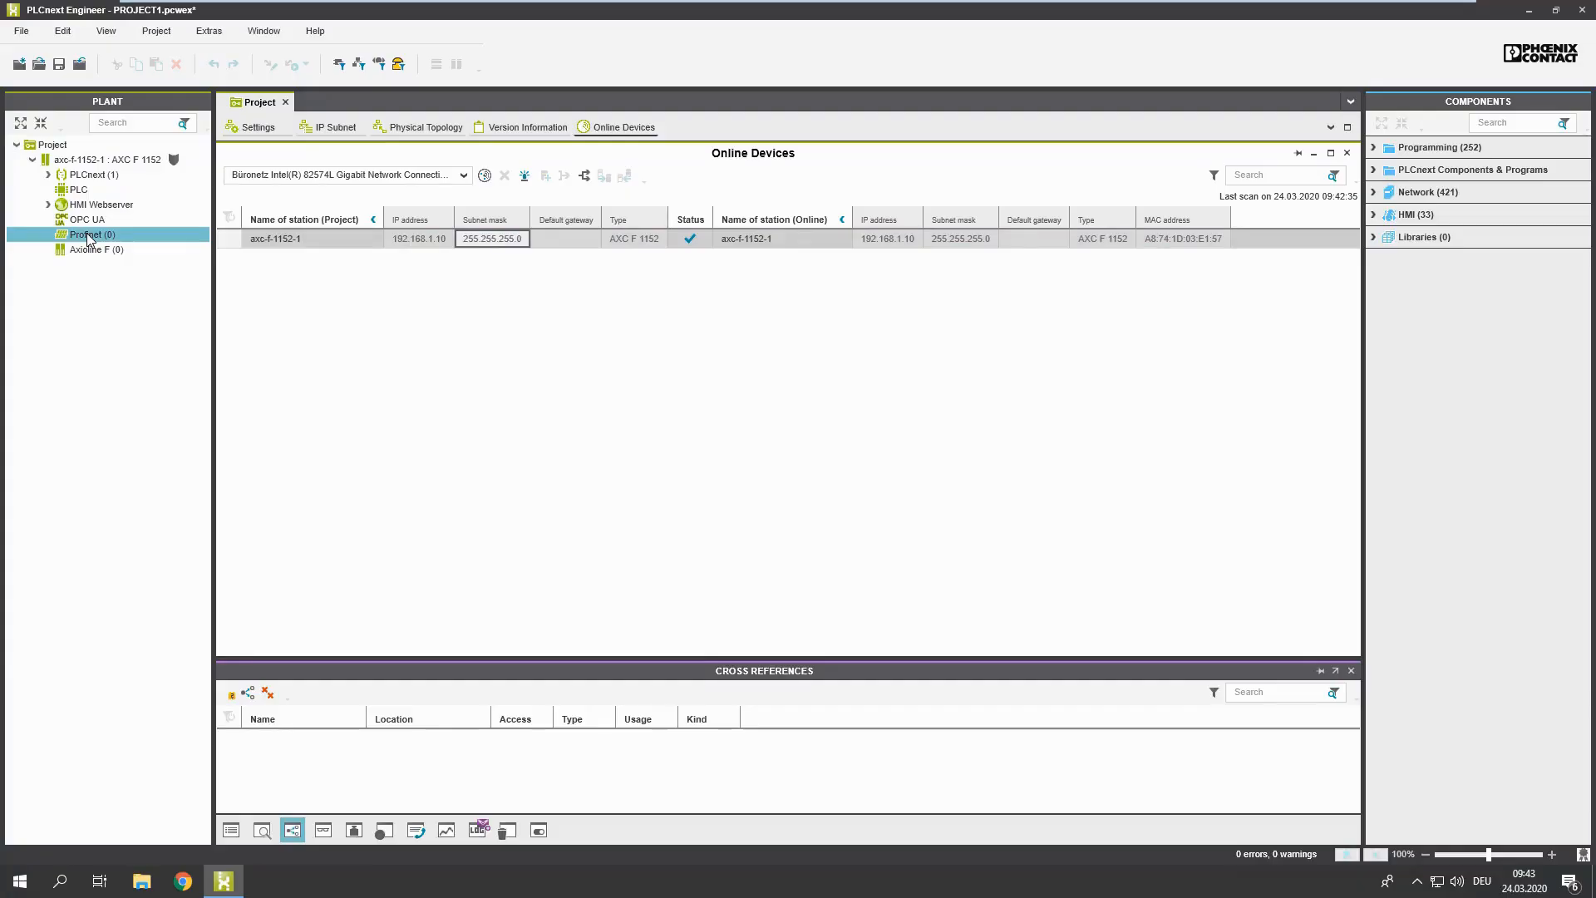
double_click(88, 235)
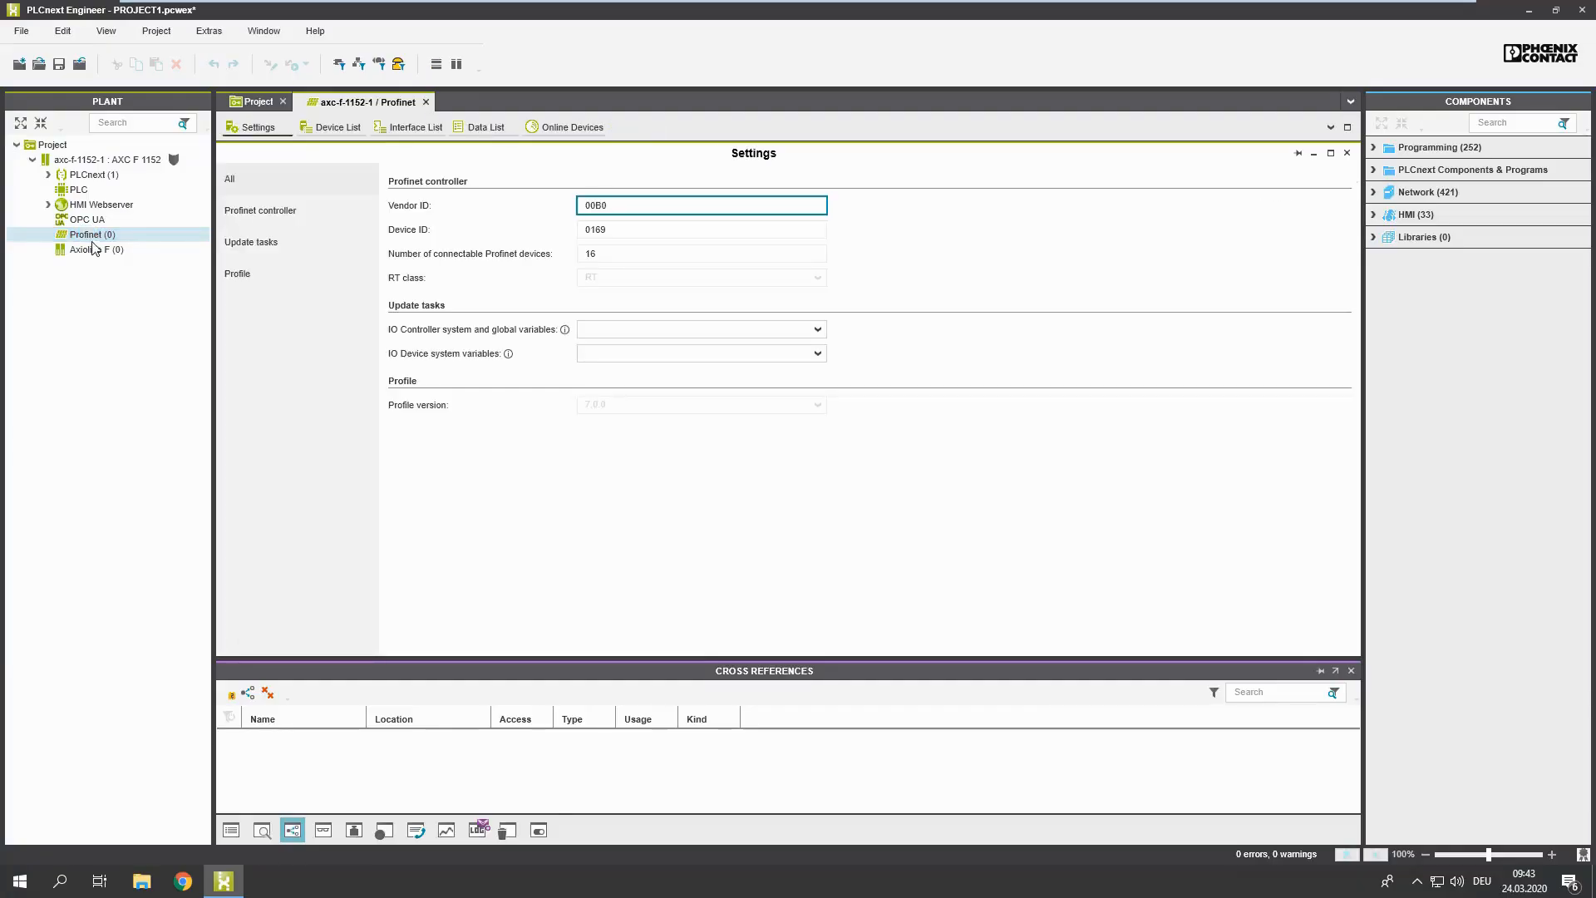
click(554, 124)
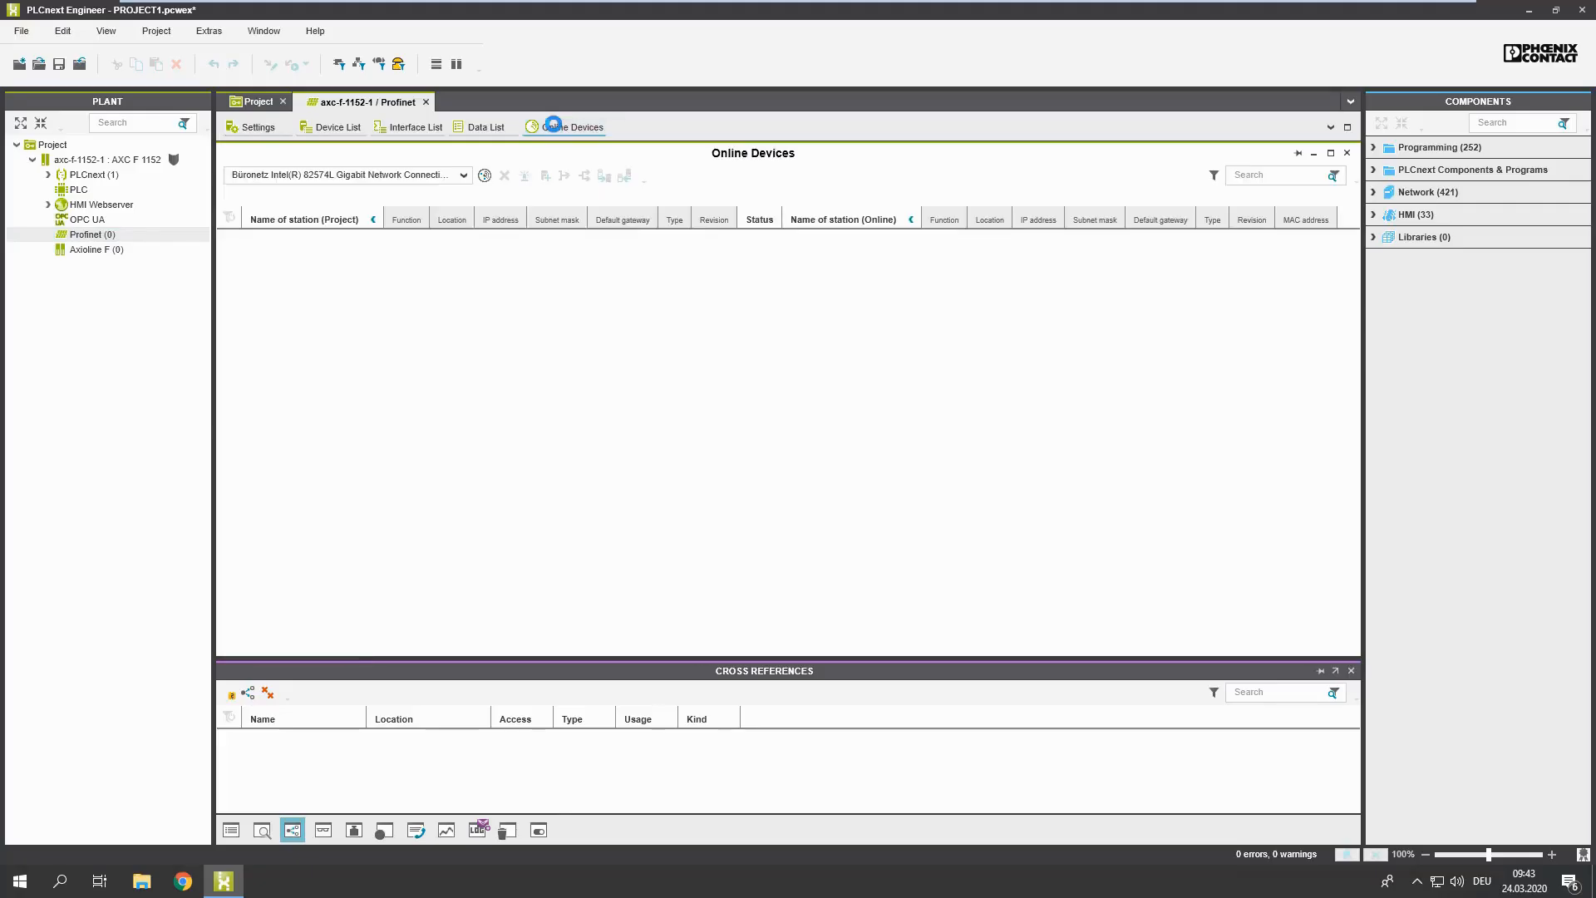
click(488, 177)
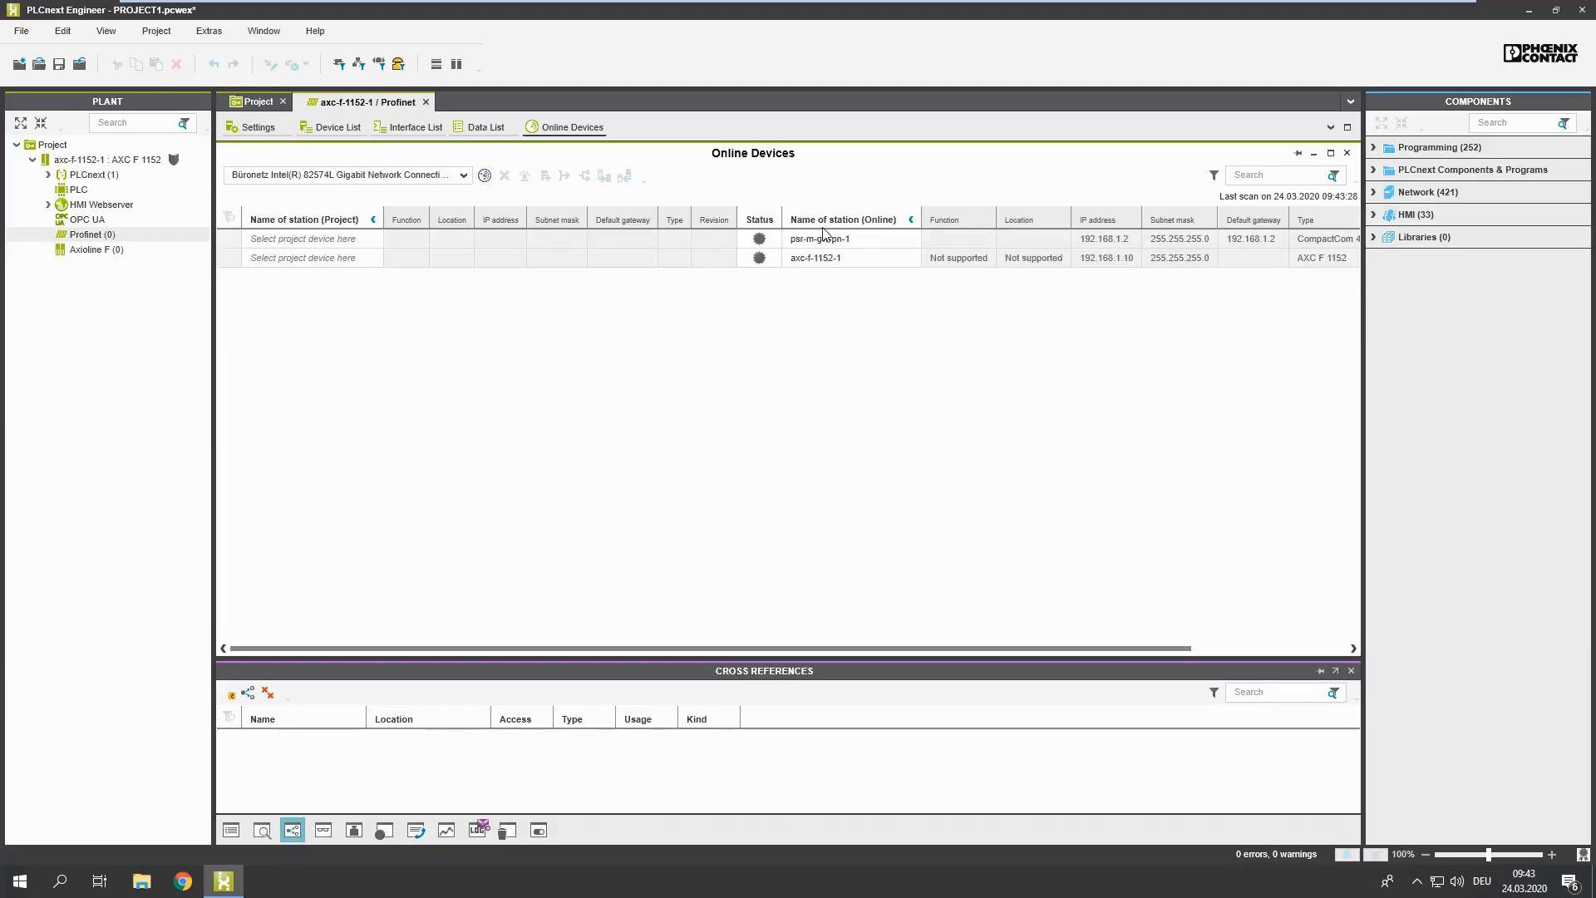
Step: Add the detected psr-m-gw-pn-1 device to the project as a PSR-M-GW-PN Profinet device
click(857, 241)
click(858, 240)
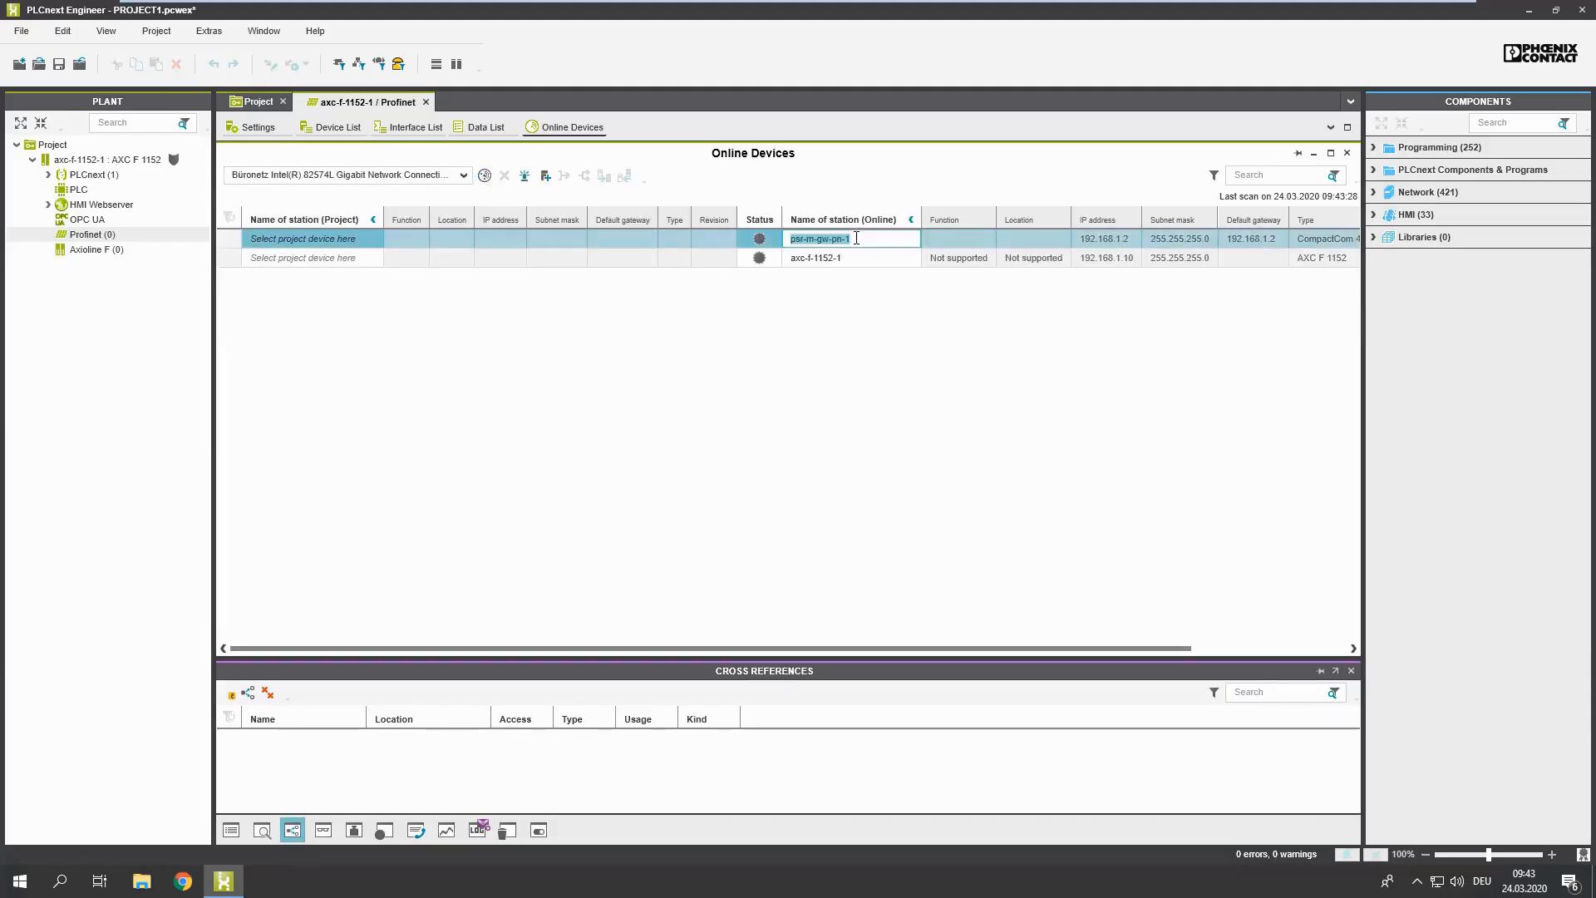
click(545, 177)
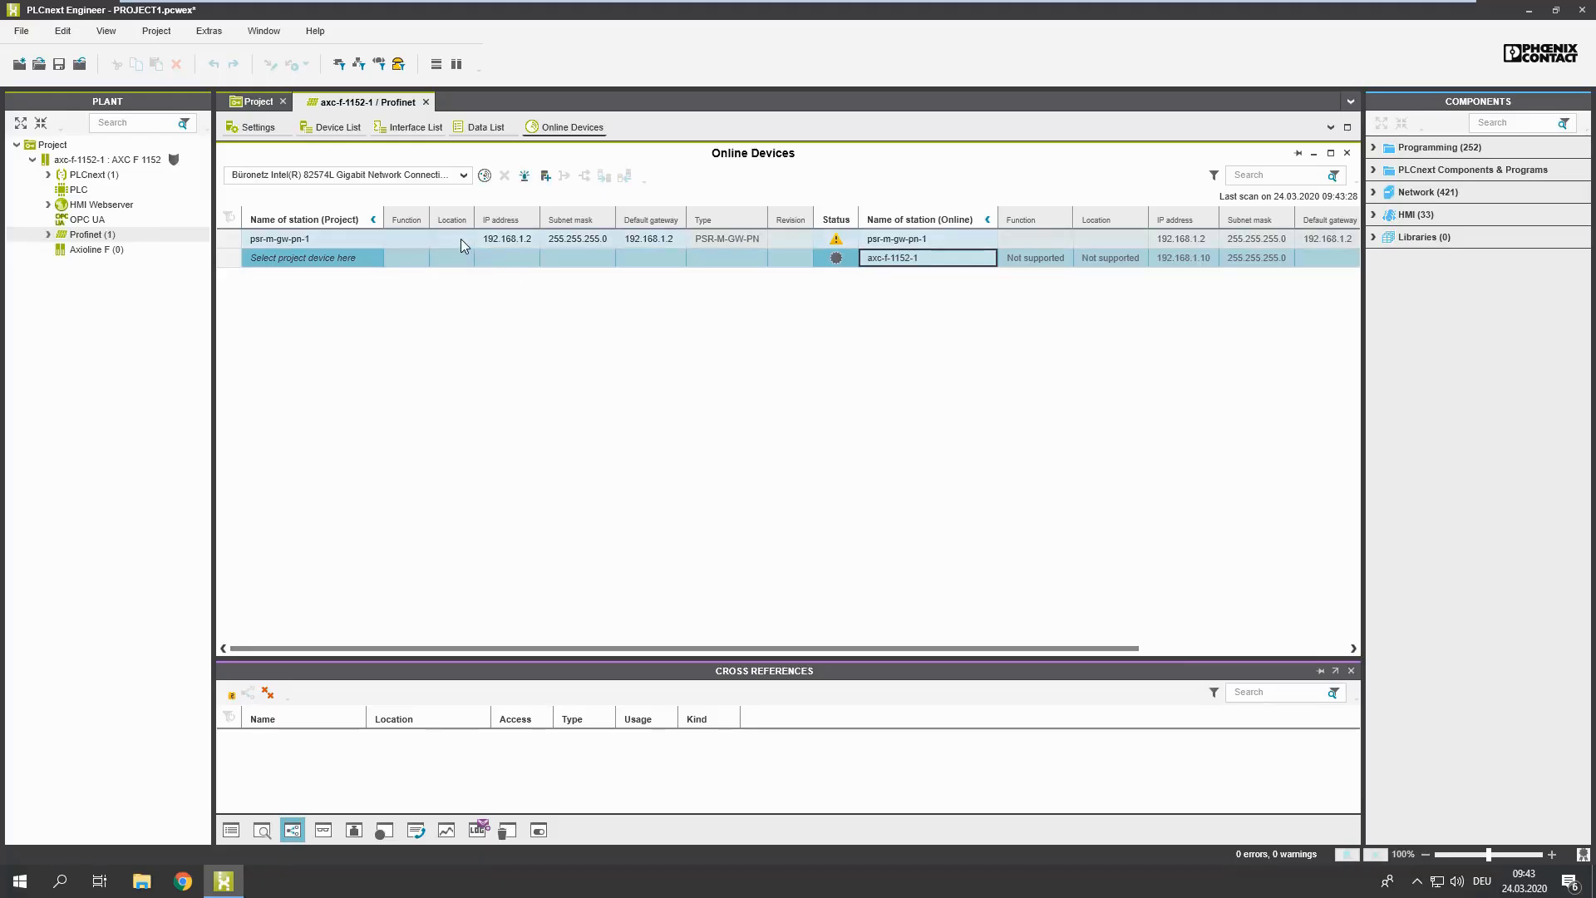
Step: Open the settings of the psr-m-gw-pn-1 device under the Profinet node
click(49, 235)
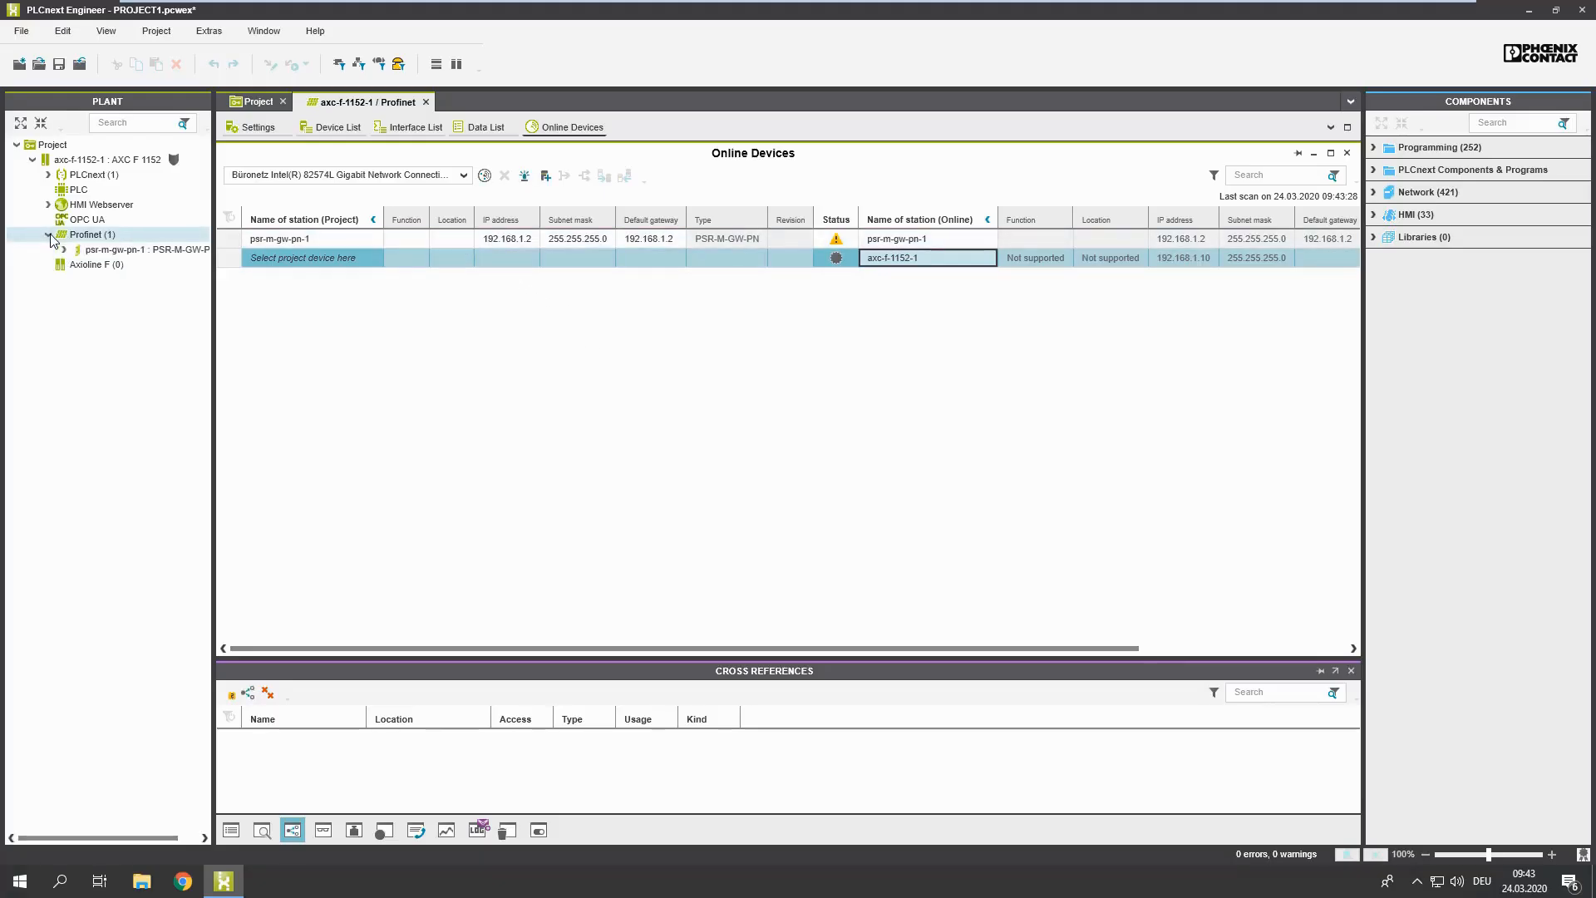
click(94, 250)
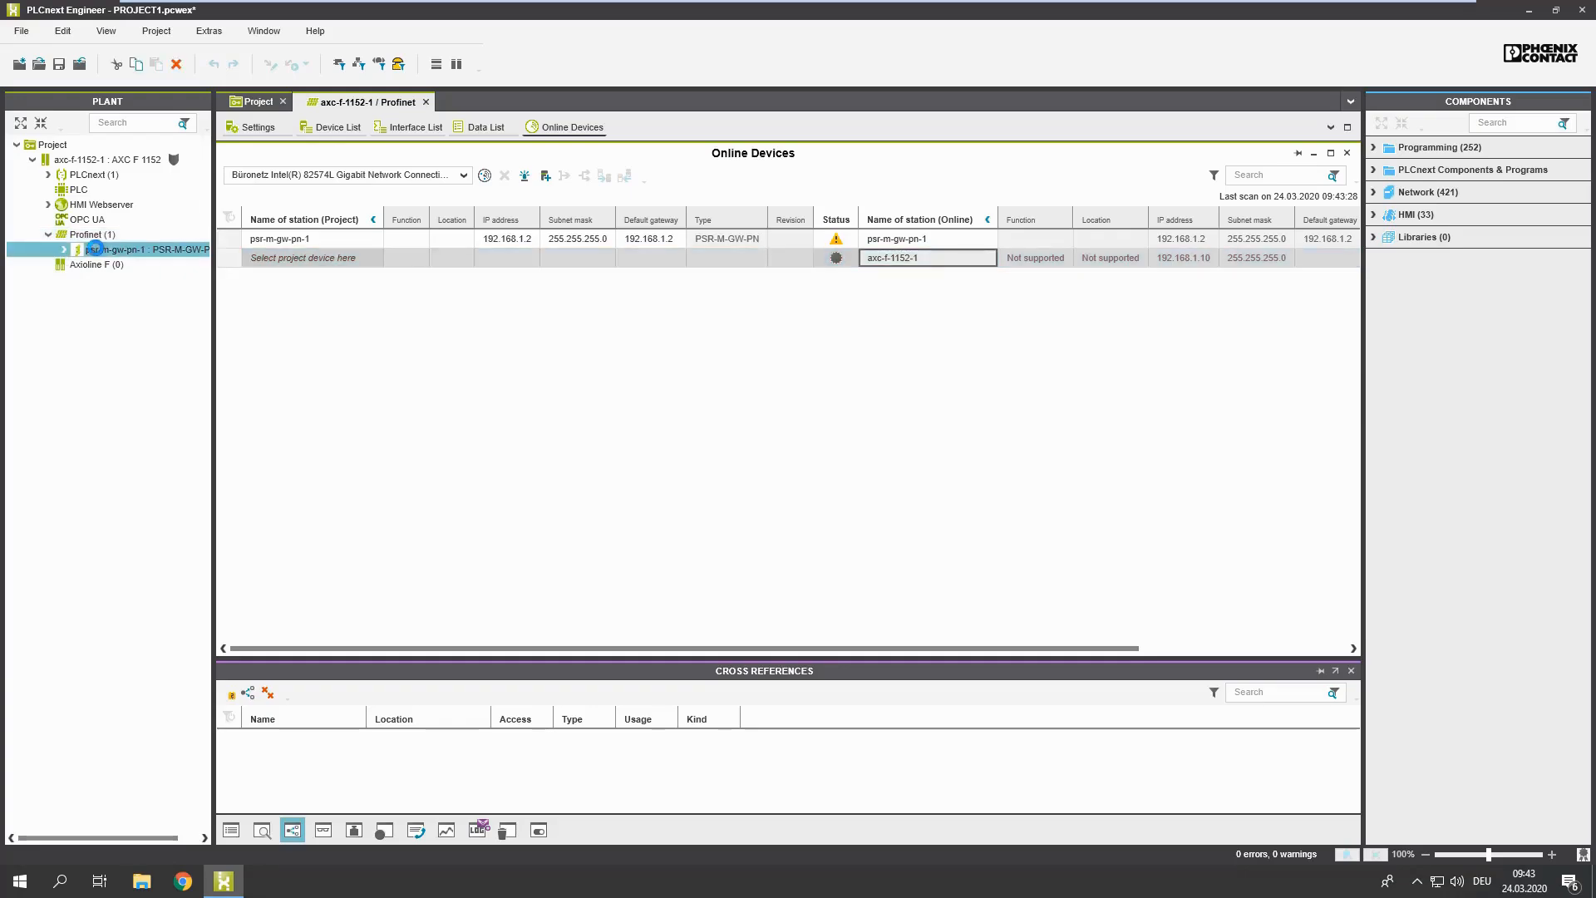
double_click(95, 250)
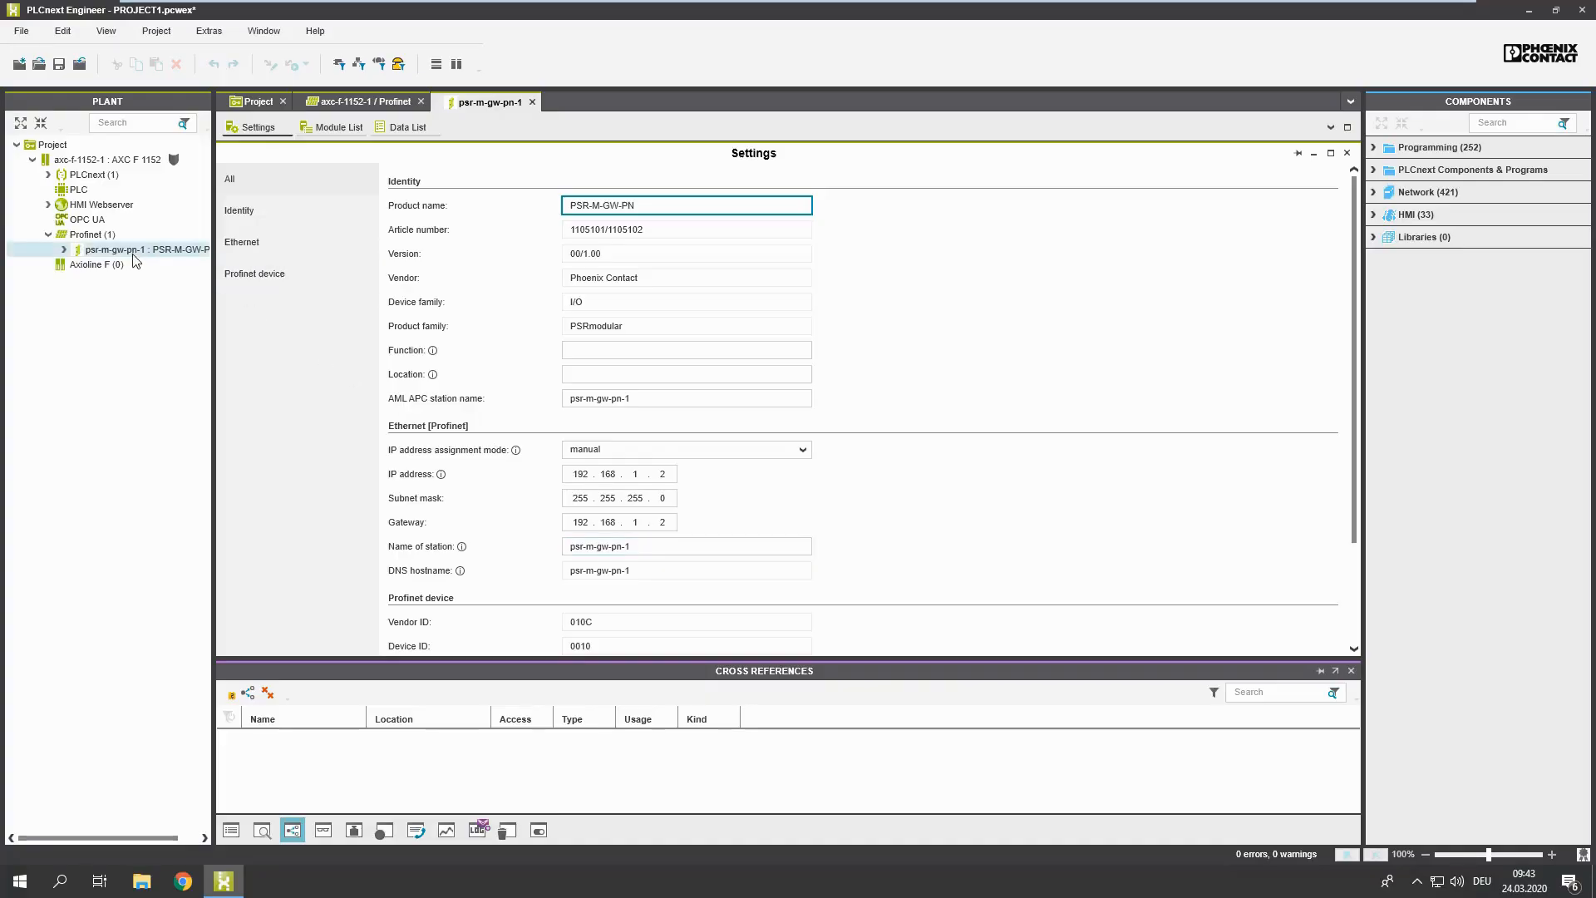
Step: Open the data list of the gateway's Fieldbus inputs module and widen the process data item column to read the full names
click(64, 249)
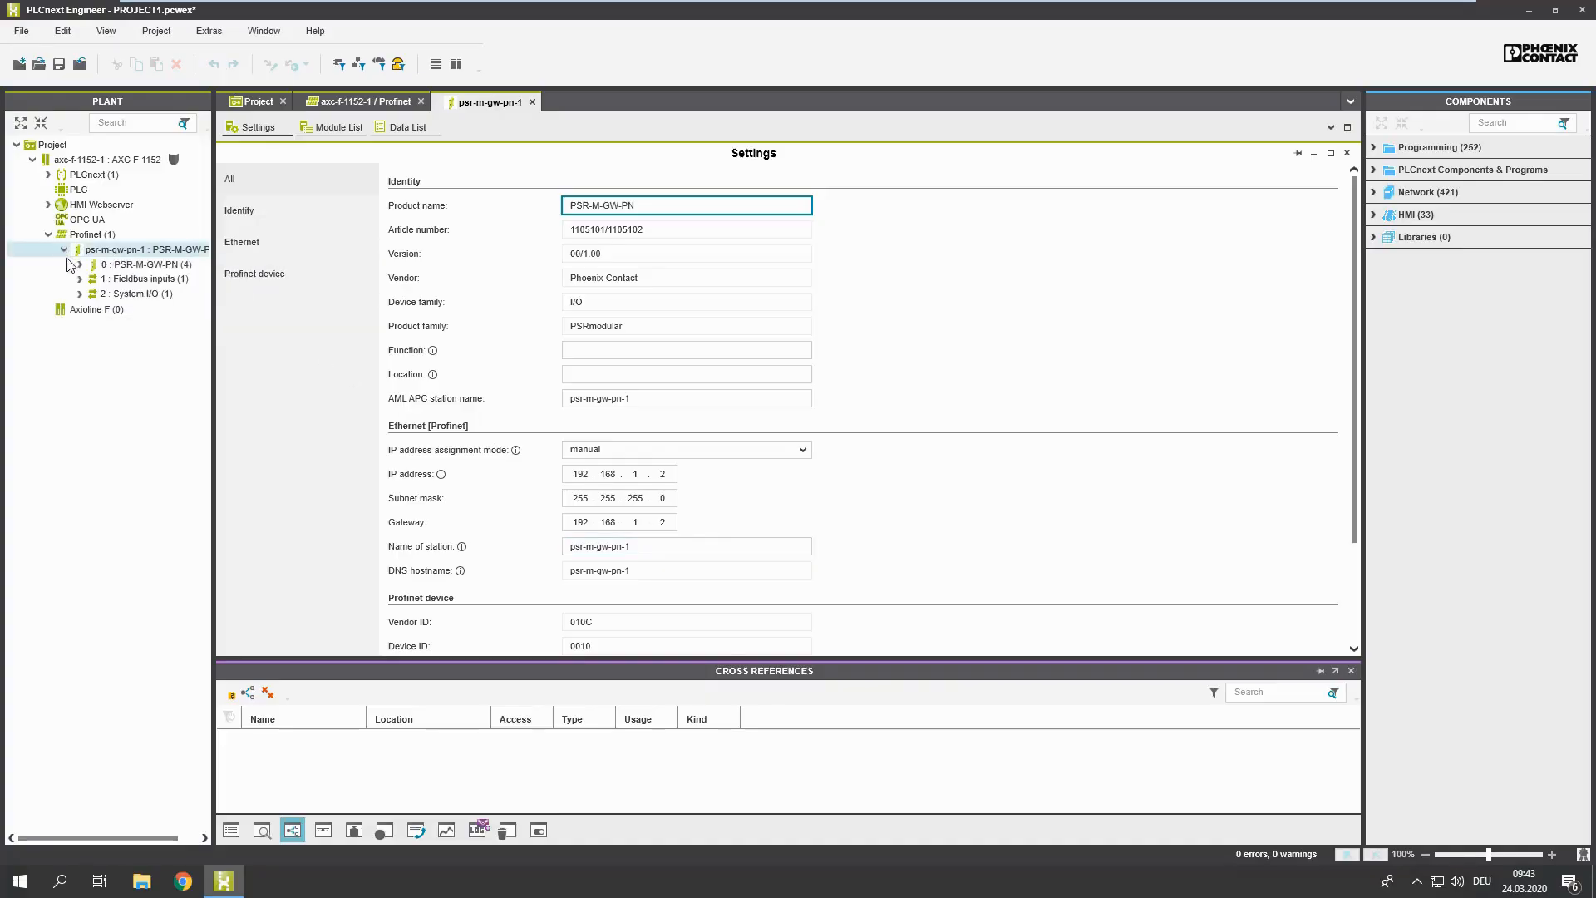
double_click(140, 280)
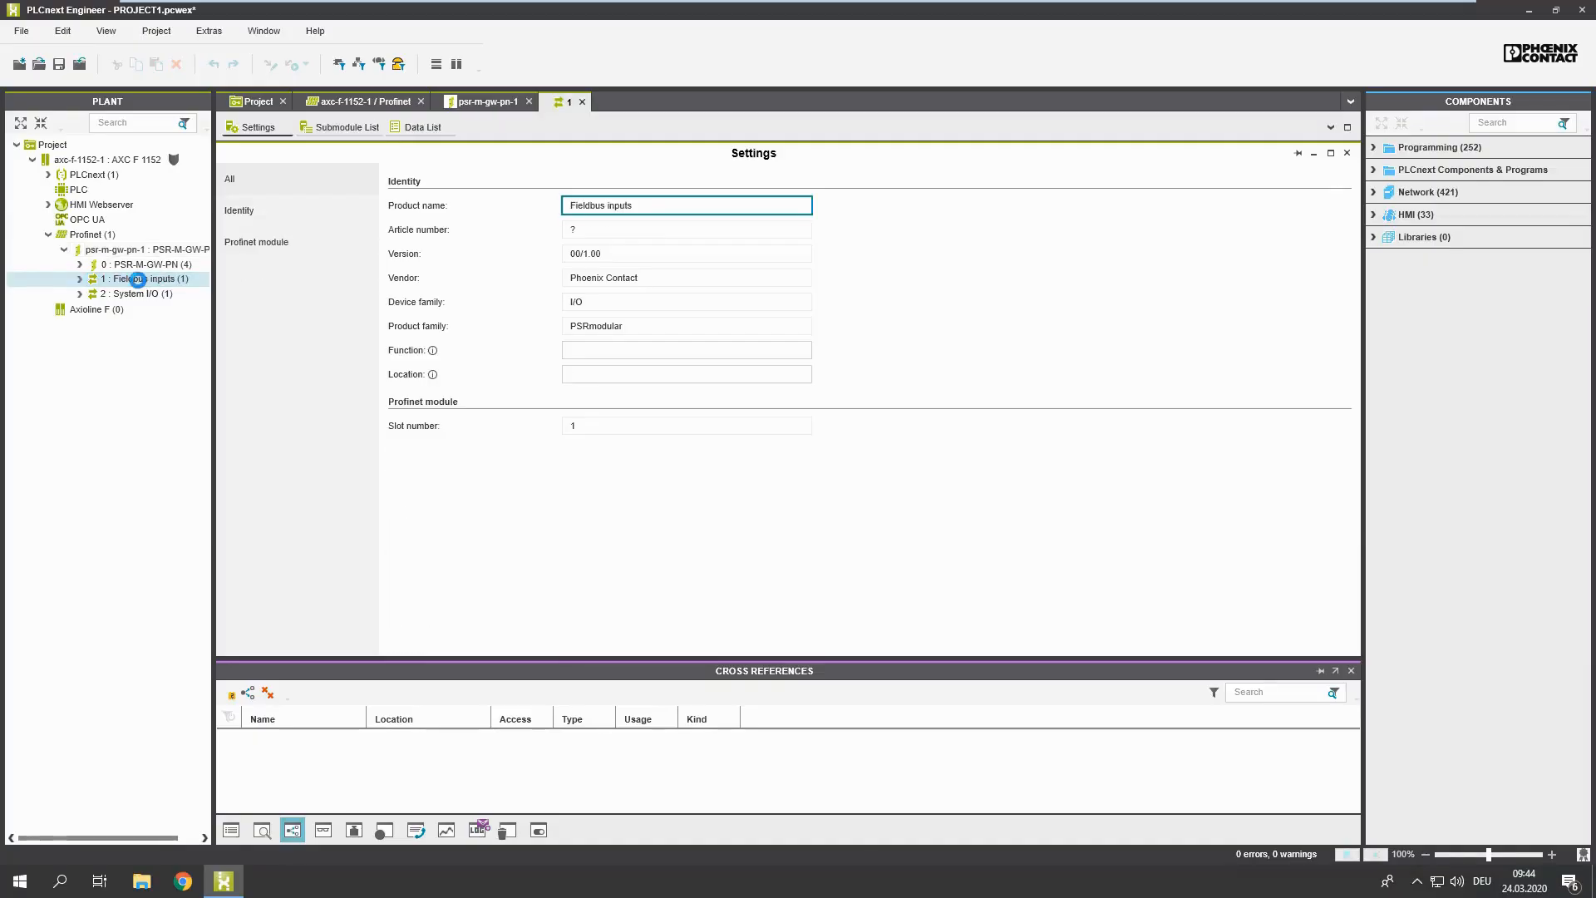
click(429, 131)
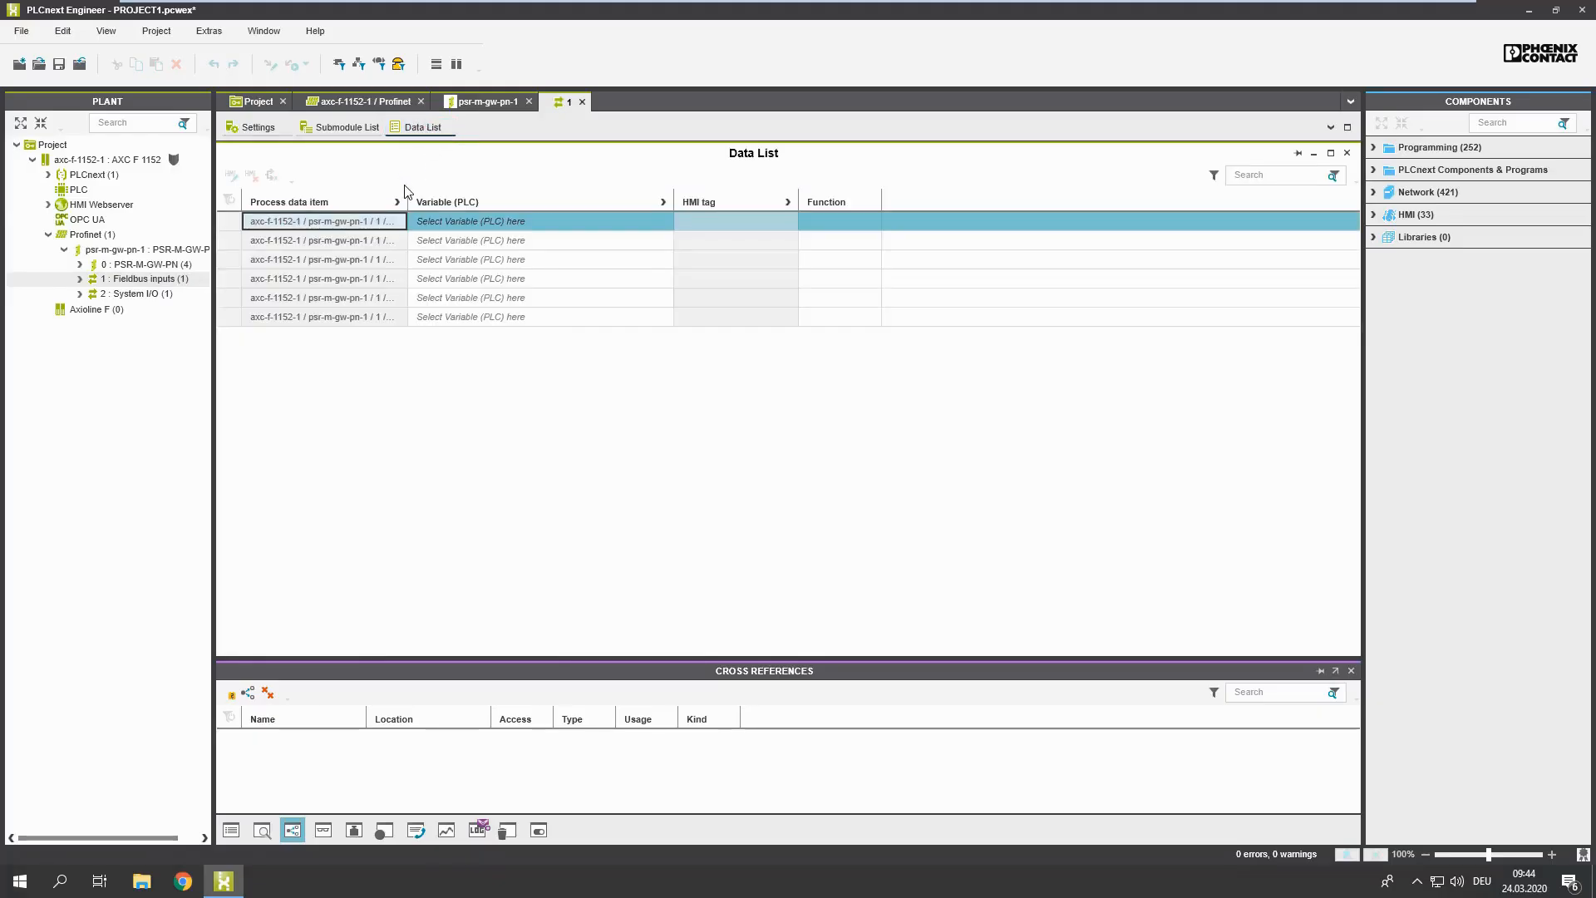
drag(406, 197, 570, 193)
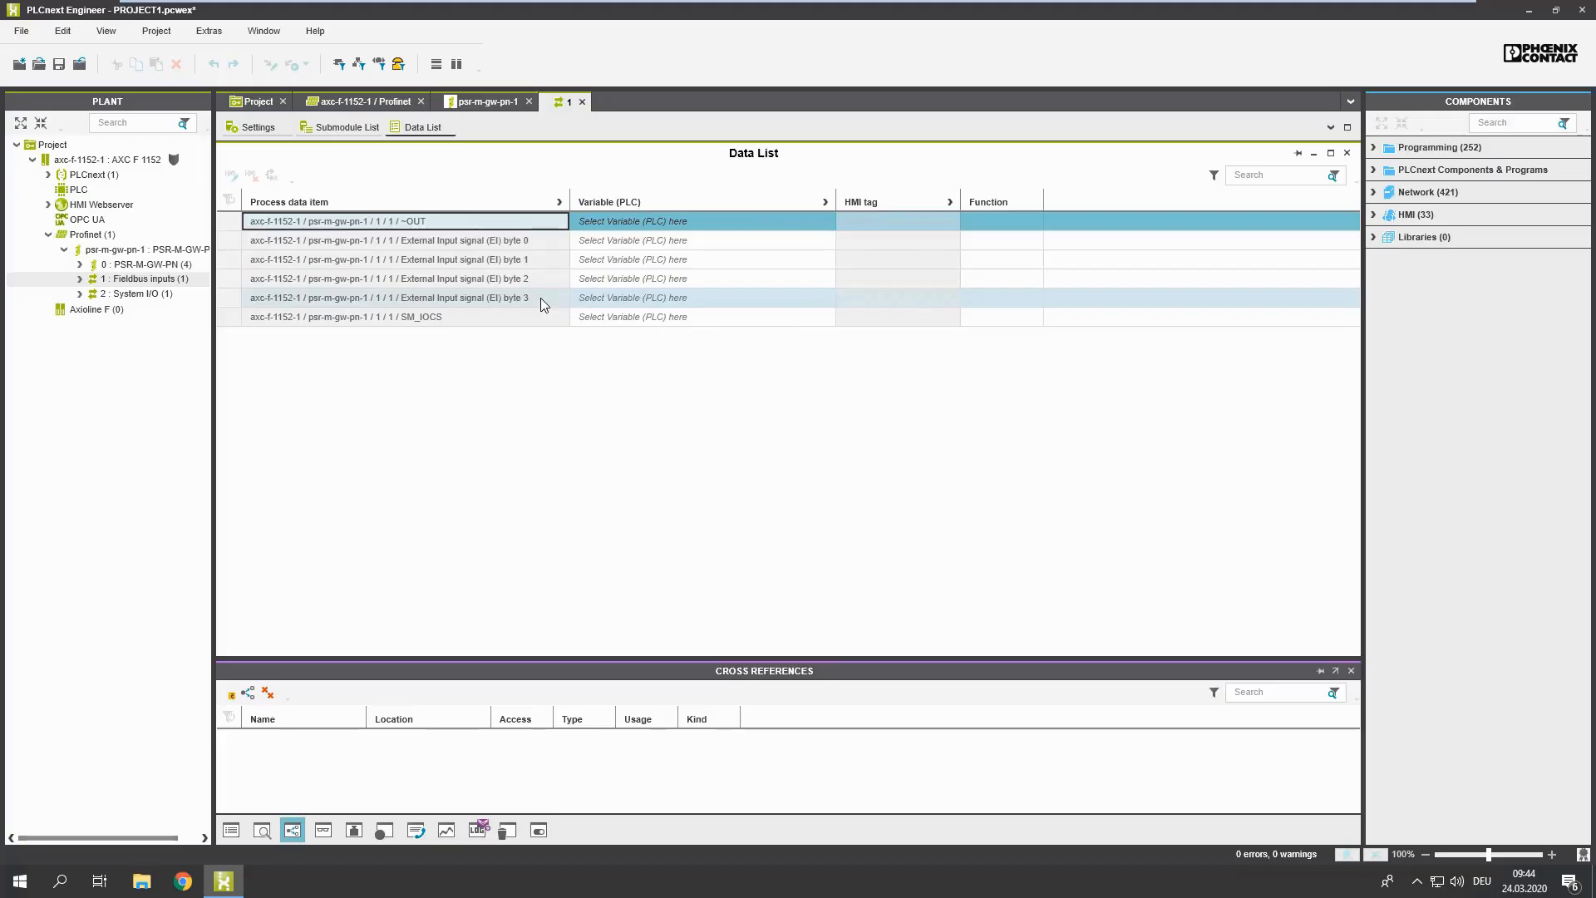
Step: Open the data list of the gateway's System I/O module and widen its process data item column
double_click(127, 296)
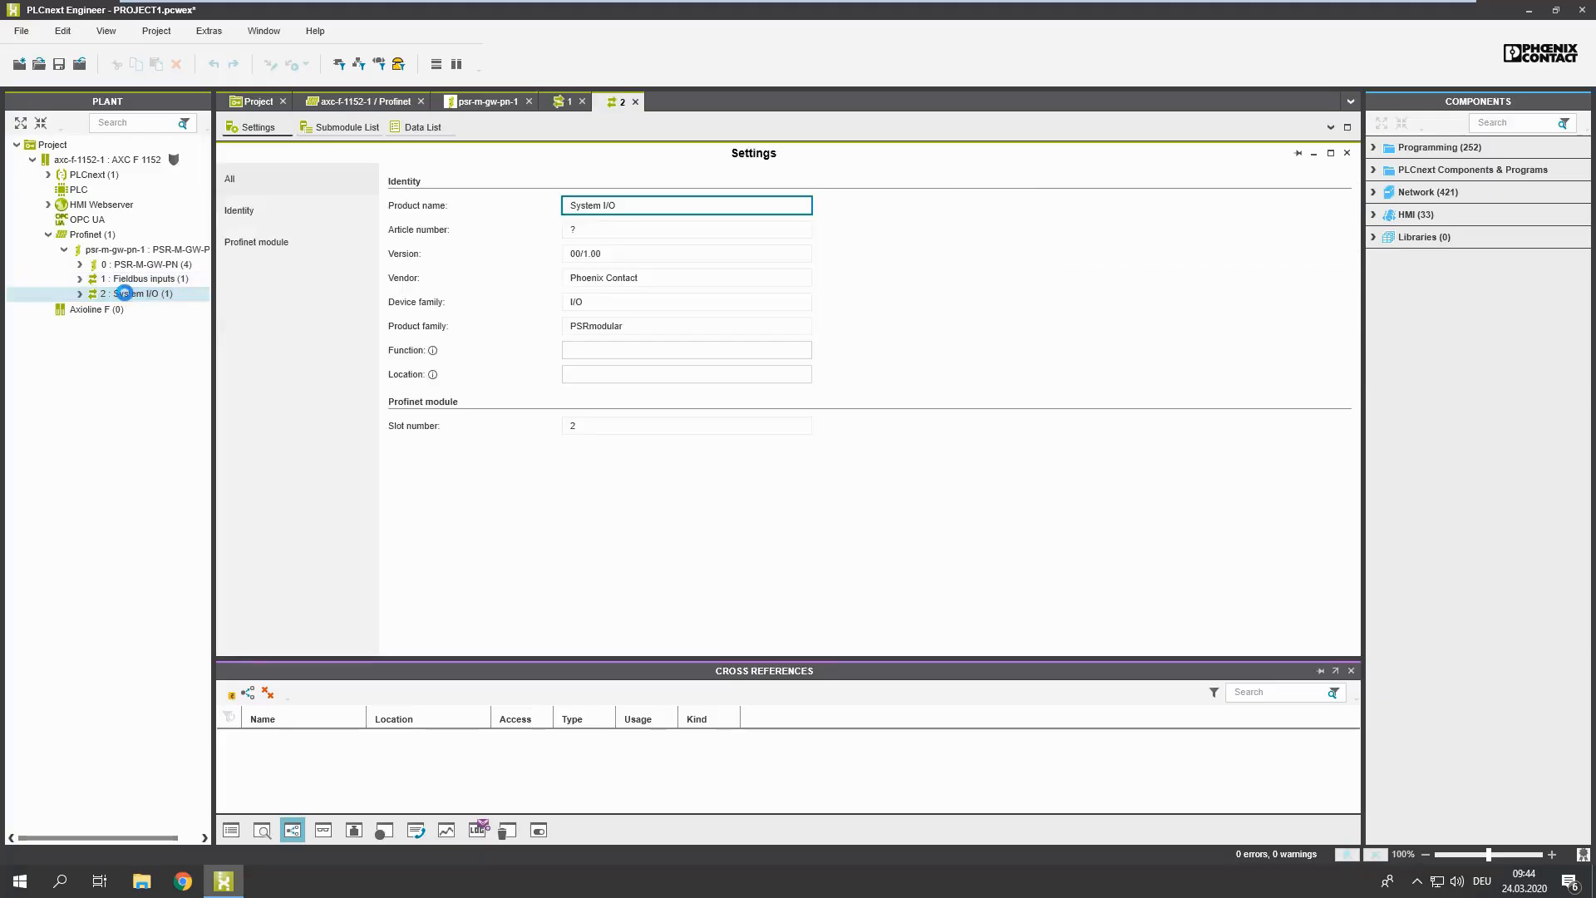
click(422, 129)
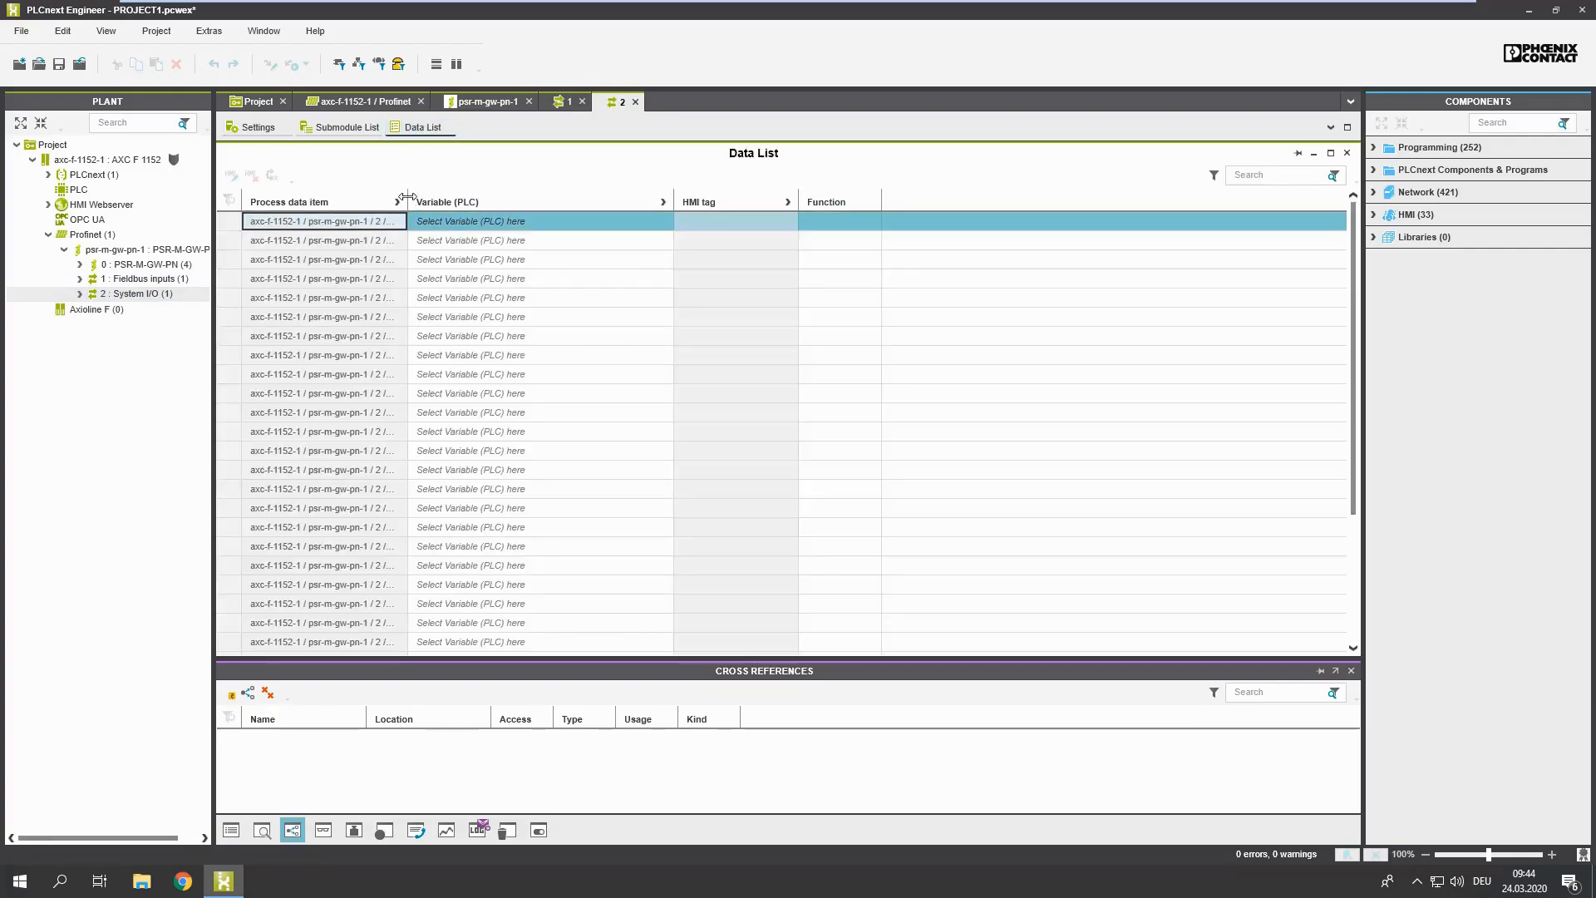
drag(456, 194, 566, 210)
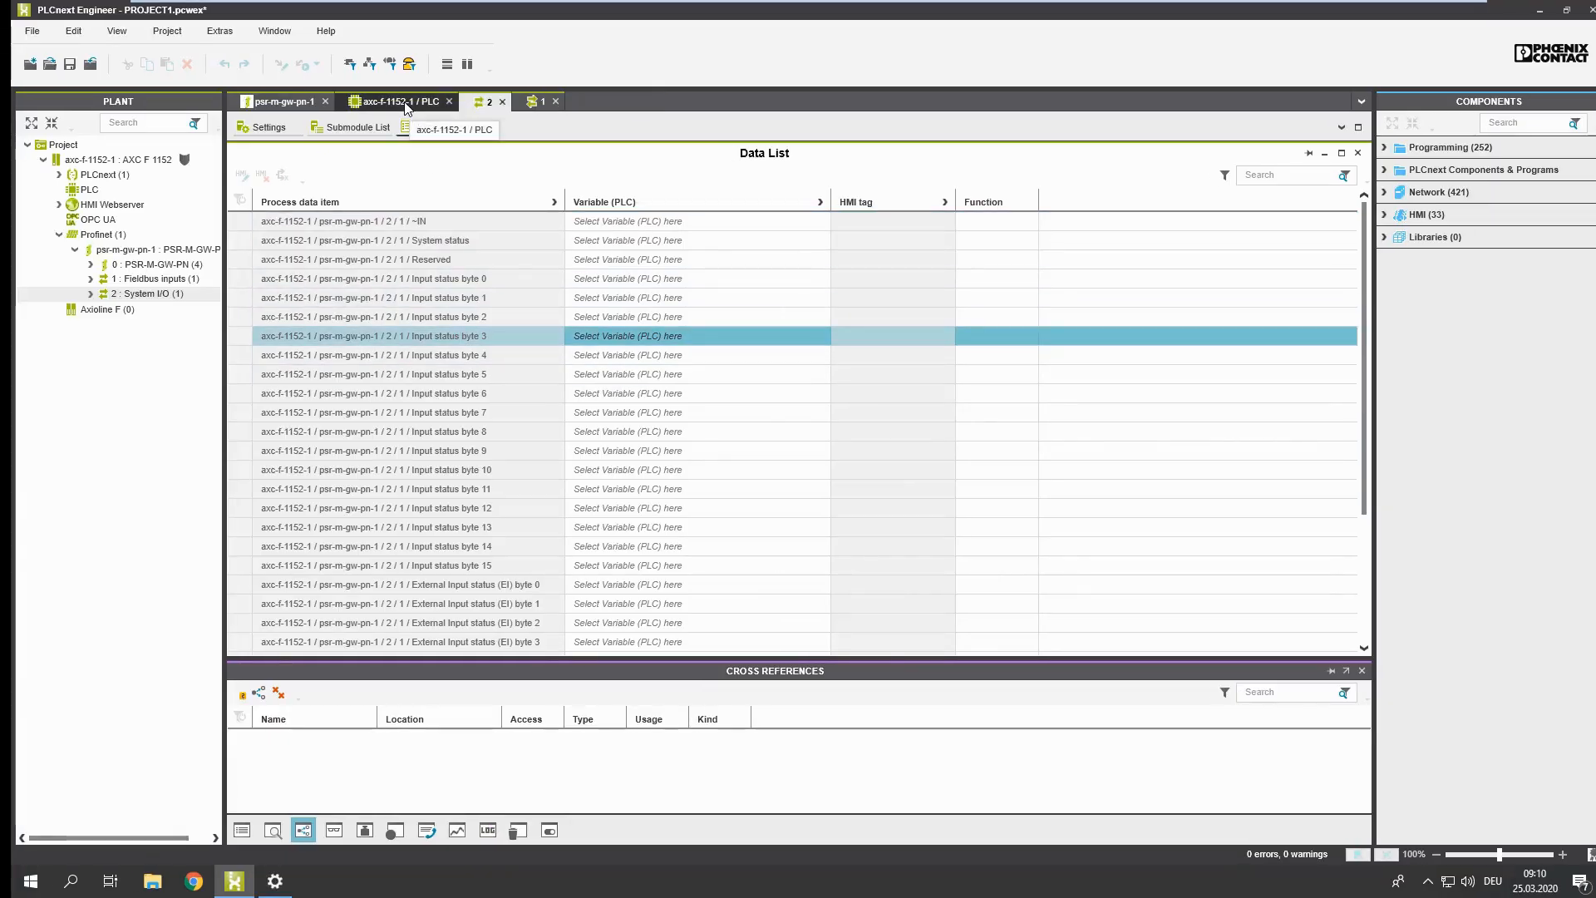
Step: Review the PSRmodular variables in the PLC's data list, then return to the System I/O data list
click(405, 104)
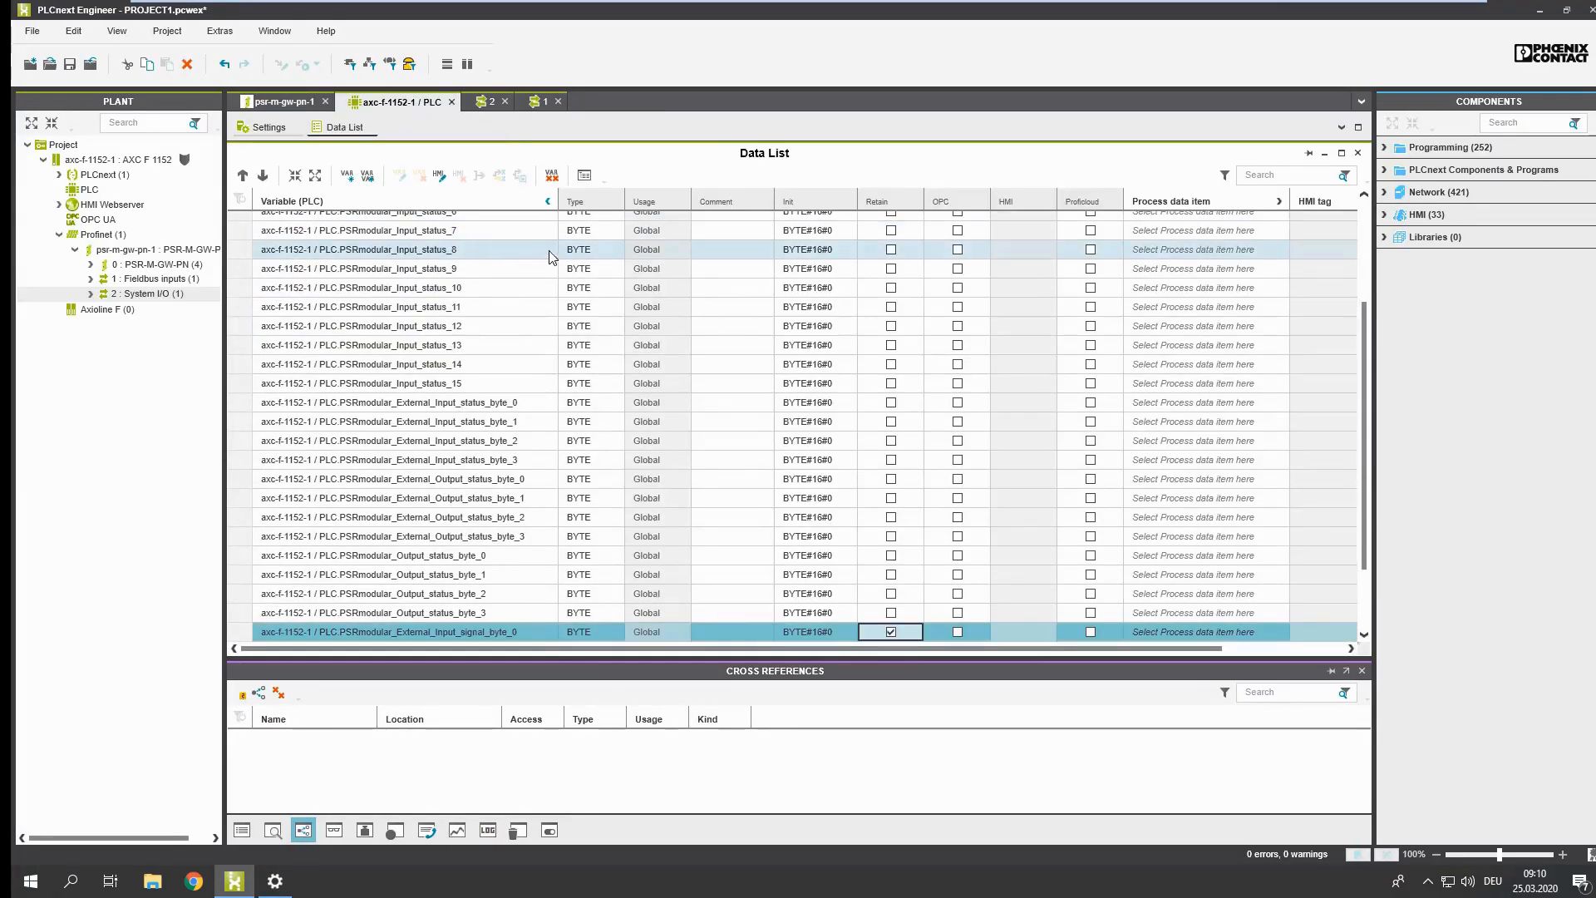
drag(1365, 482, 1364, 333)
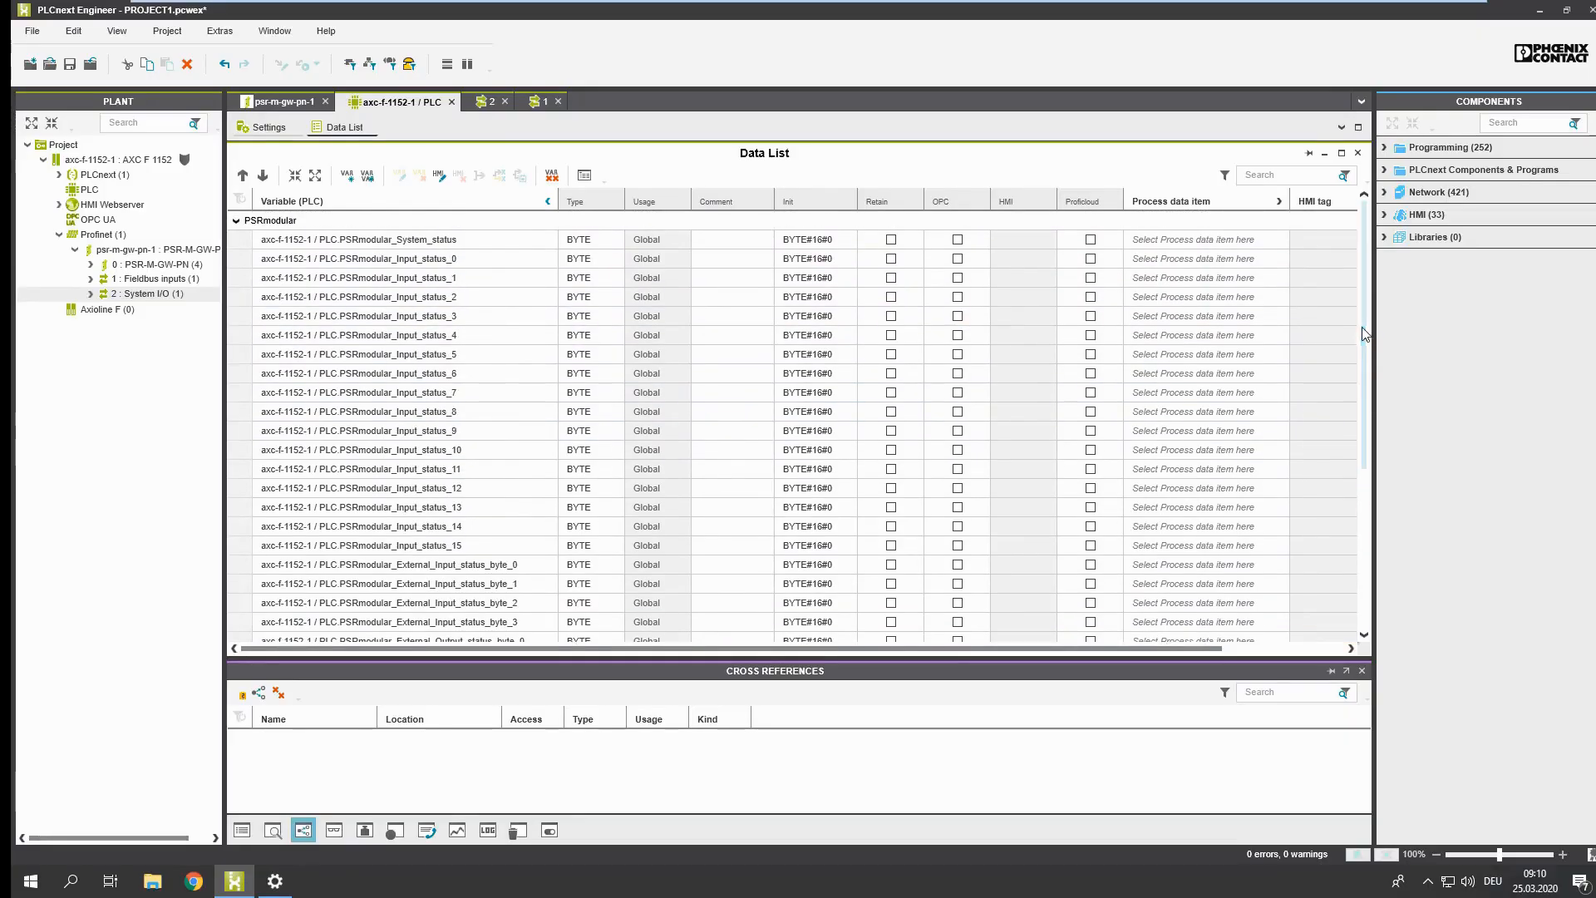
click(486, 101)
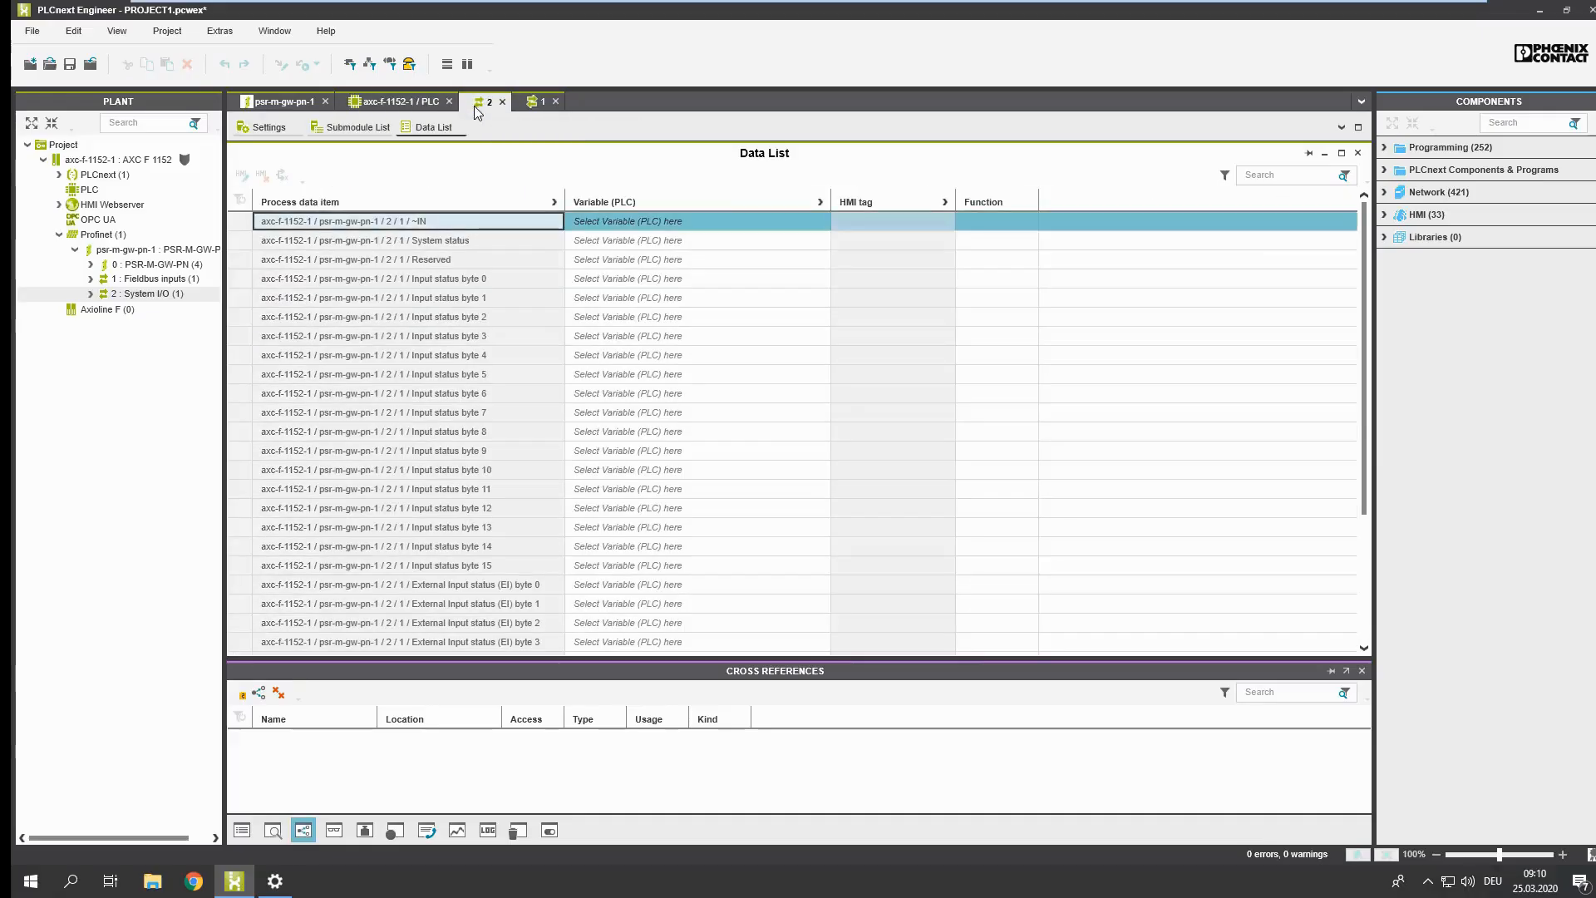
Step: Link the System status process data item of the System I/O module to the PLC variable PSRmodular_System_status
click(826, 221)
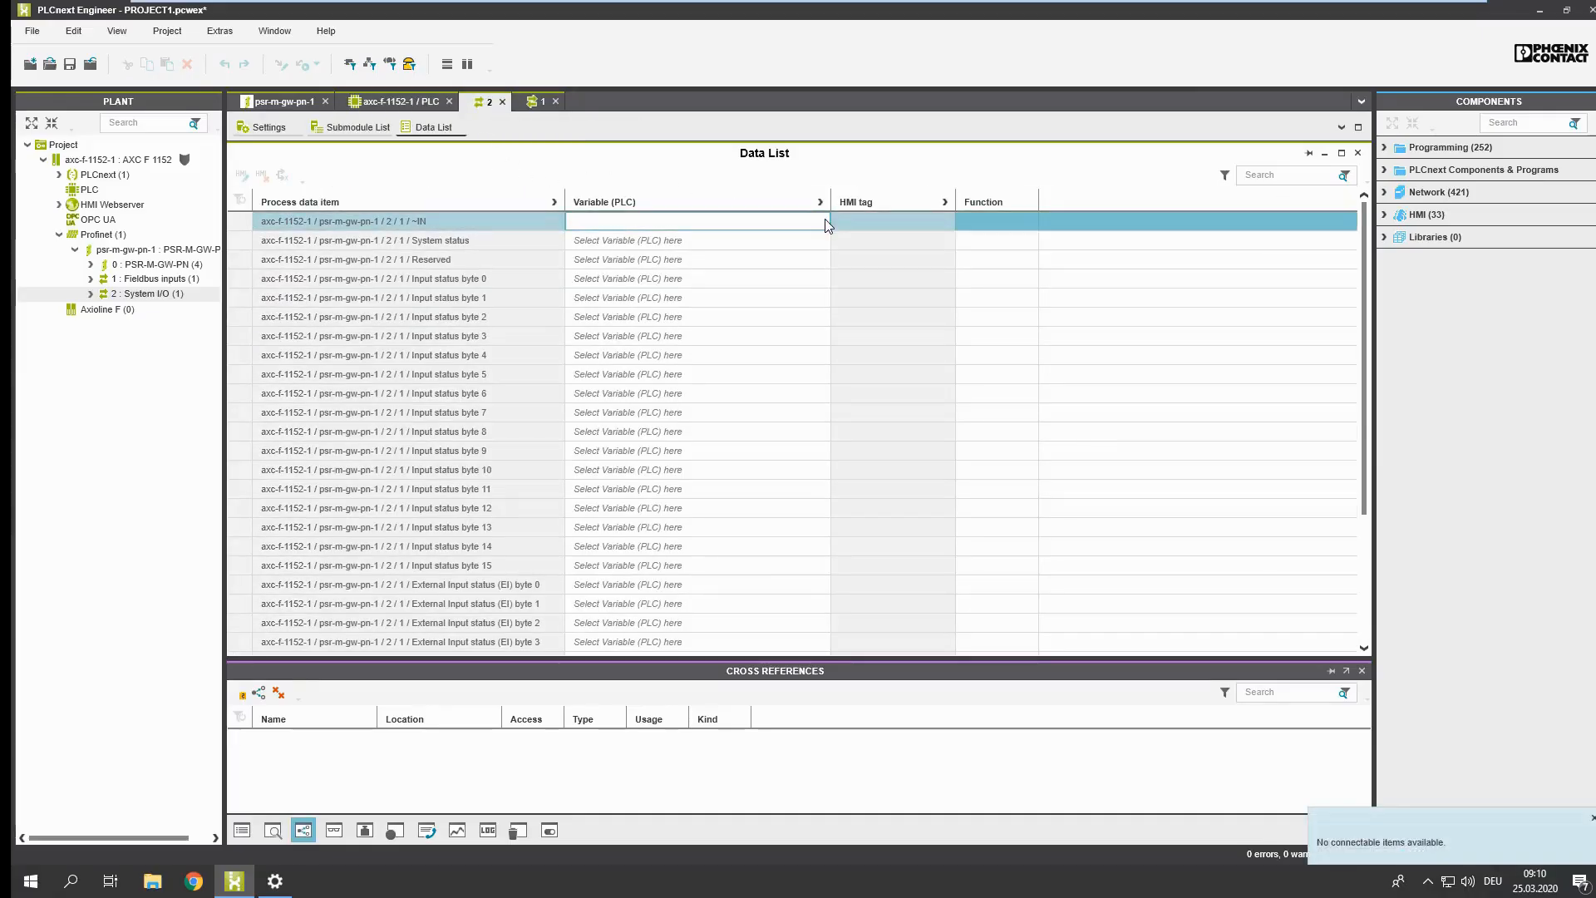
click(819, 246)
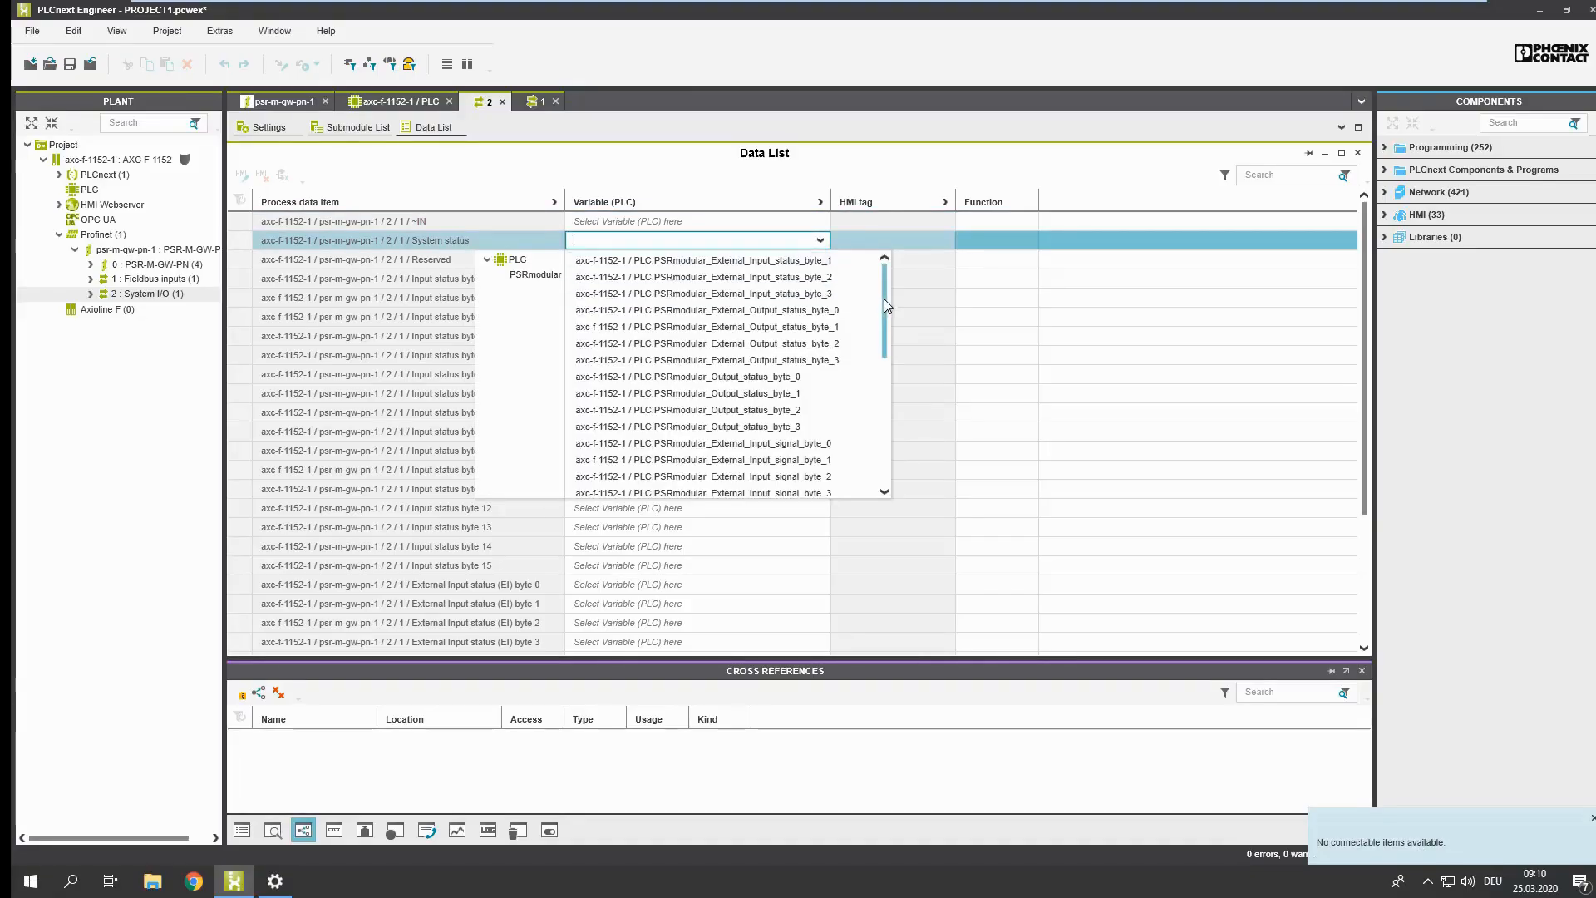
drag(892, 315, 887, 406)
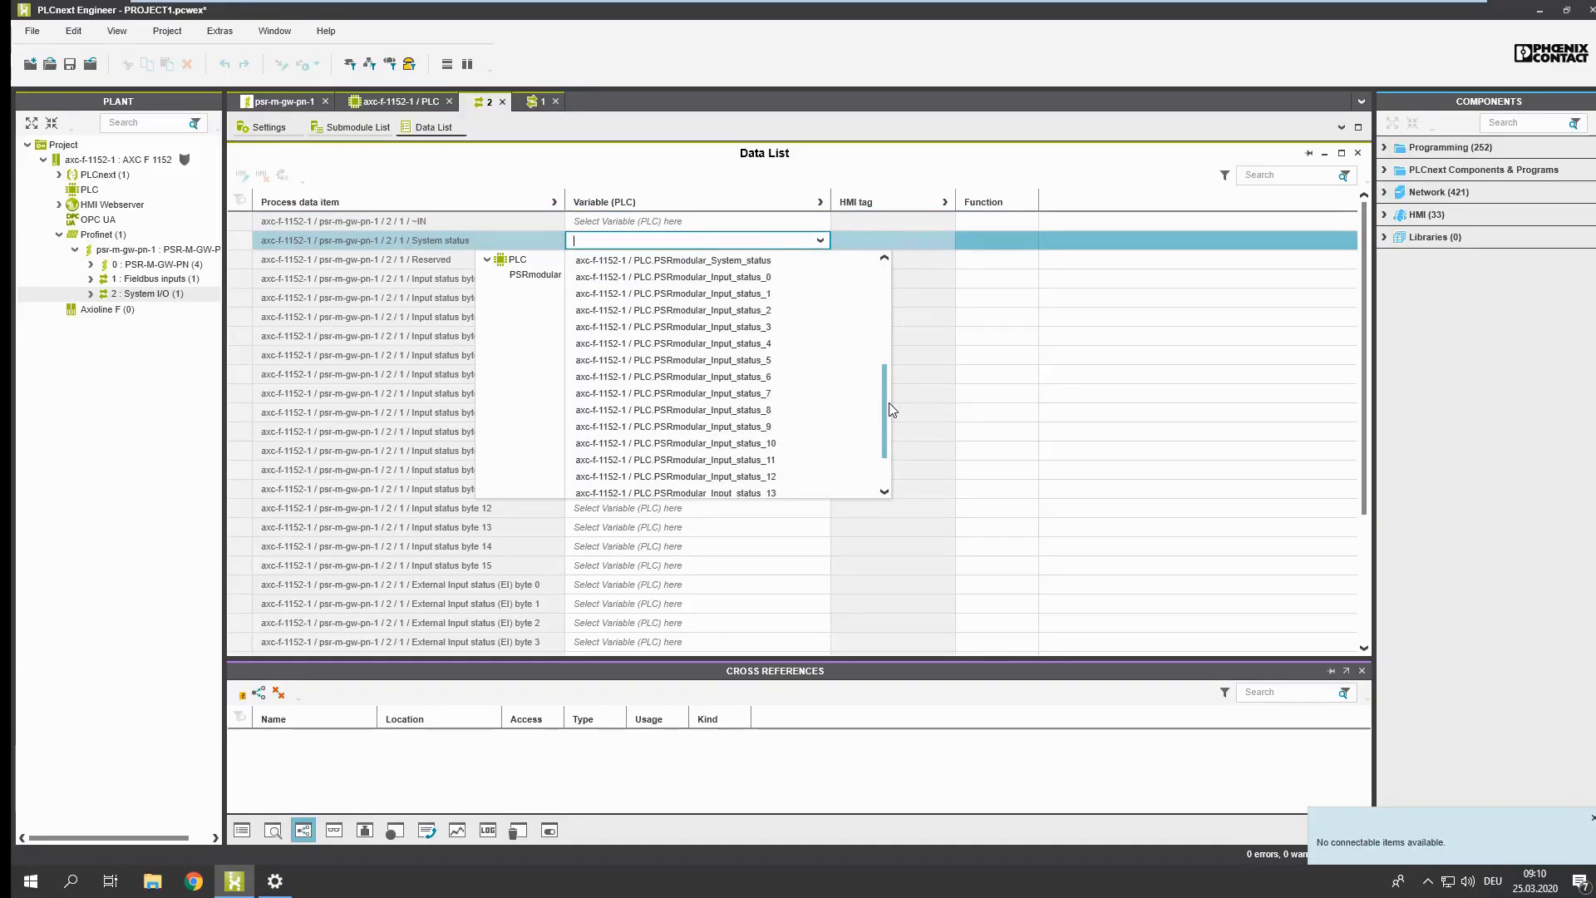
click(759, 278)
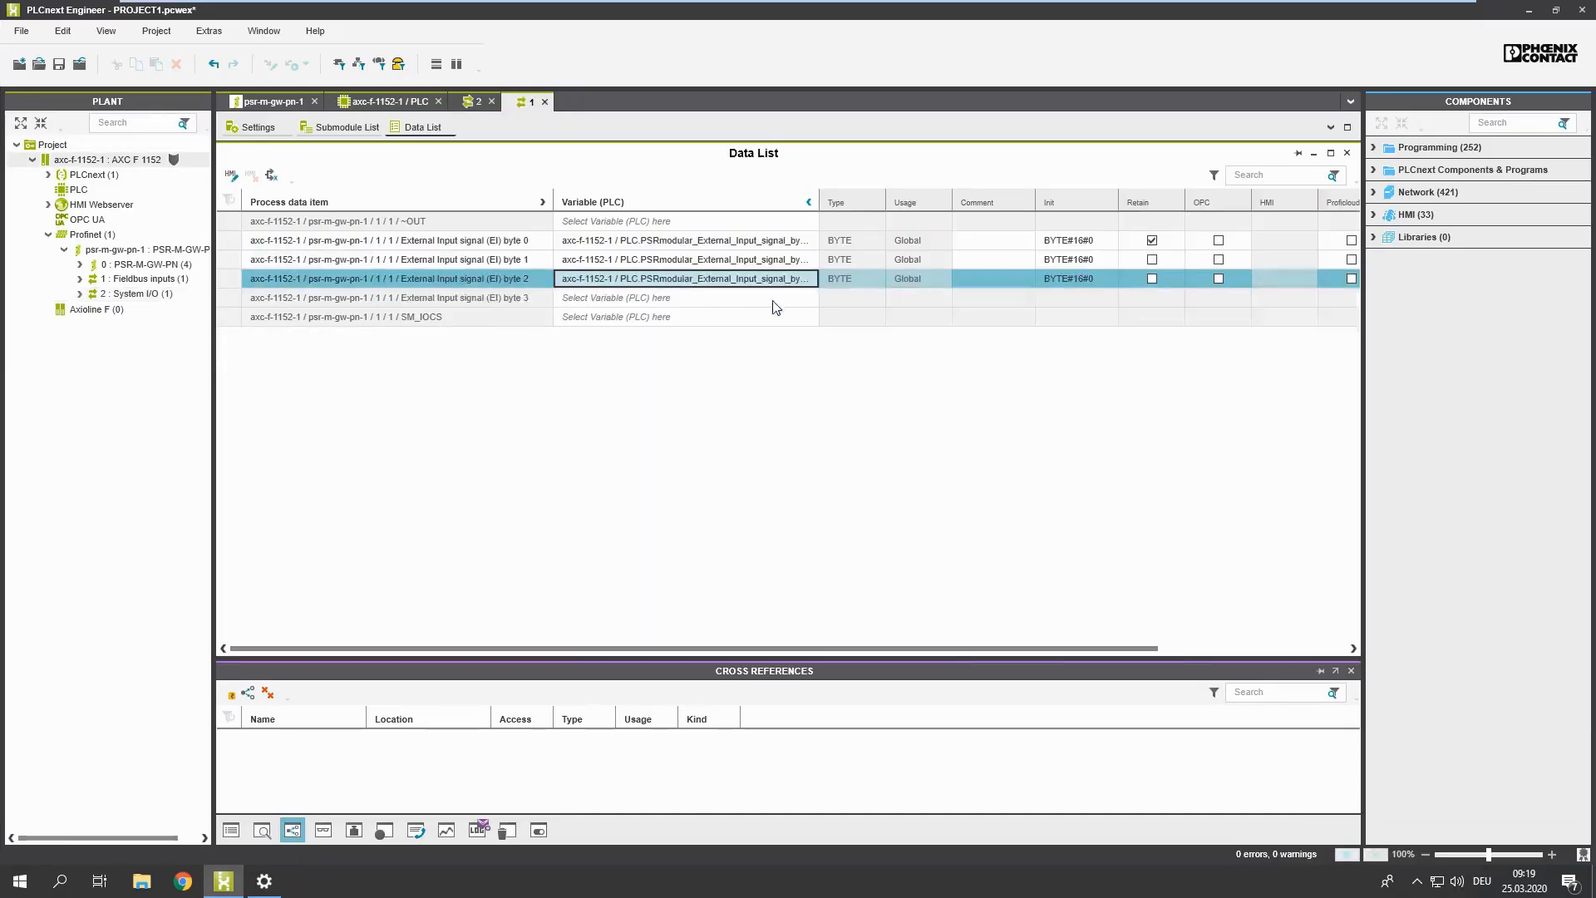
Step: Link External Input signal (EI) byte 3 in the Fieldbus inputs data list to the PLC variable PSRmodular_External_Input_signal_byte_3
click(782, 308)
click(792, 306)
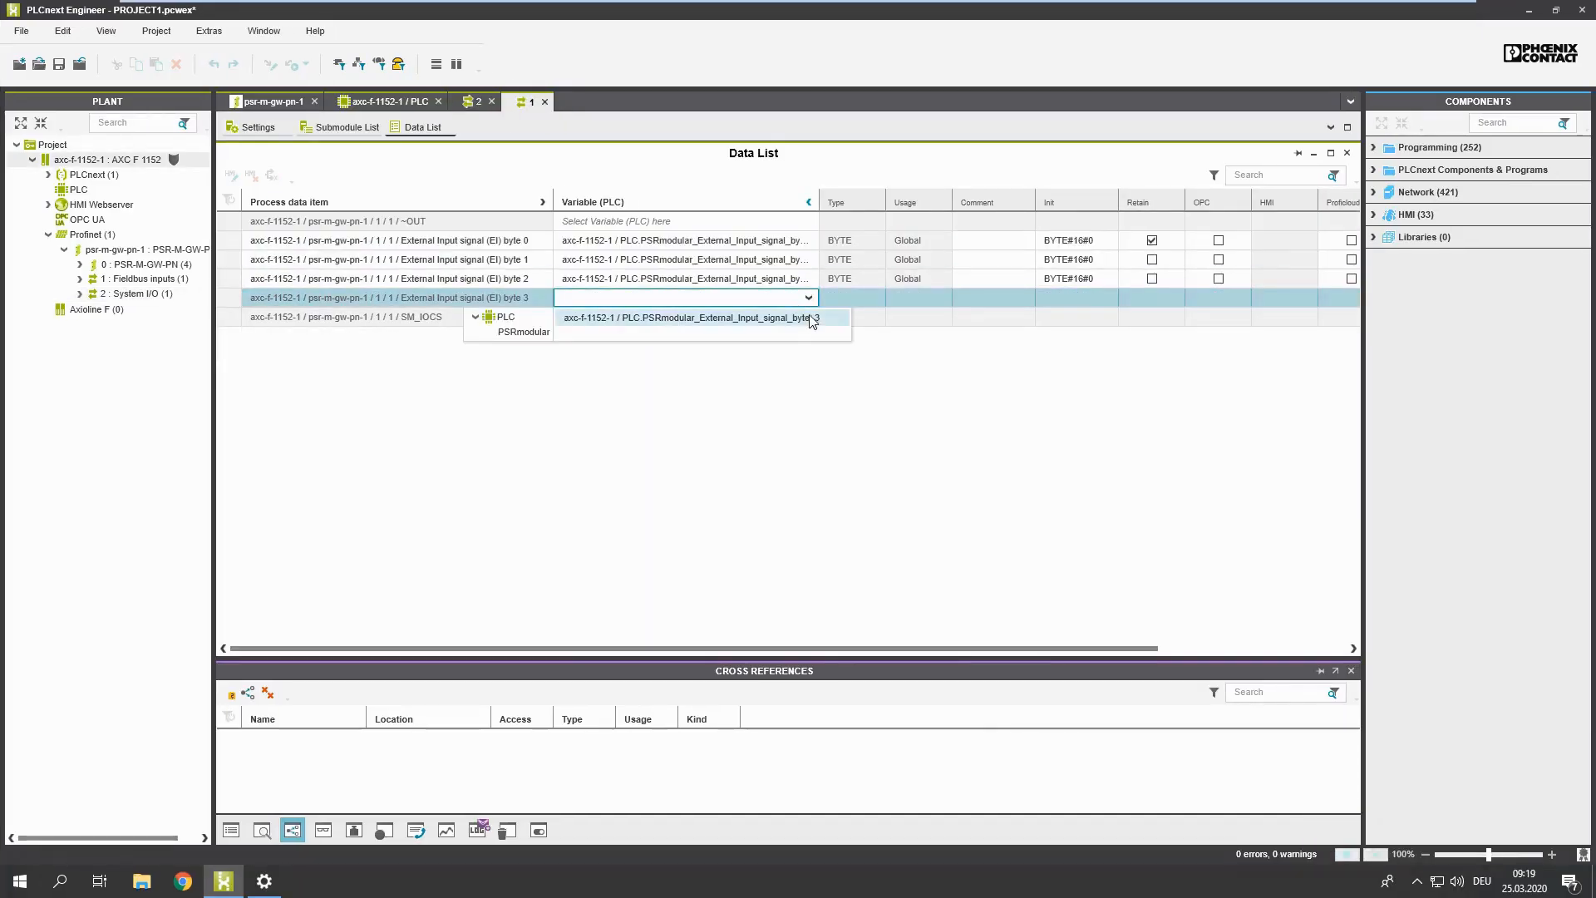
click(813, 323)
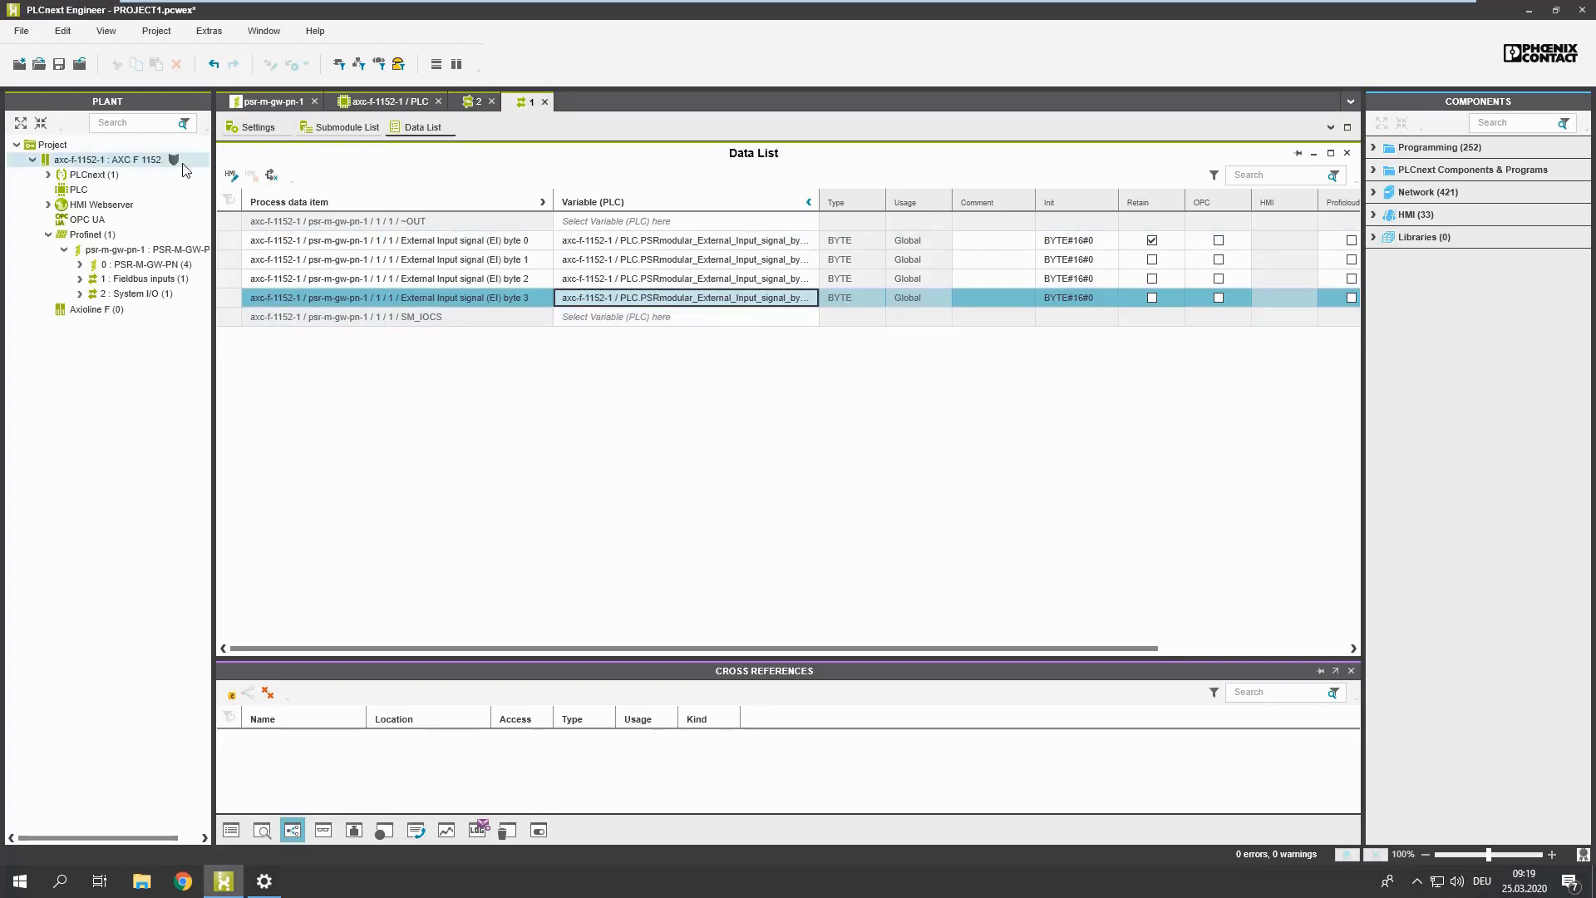
Step: Connect to the axc-f-1152-1 controller, then write the project to it and start it
right_click(151, 163)
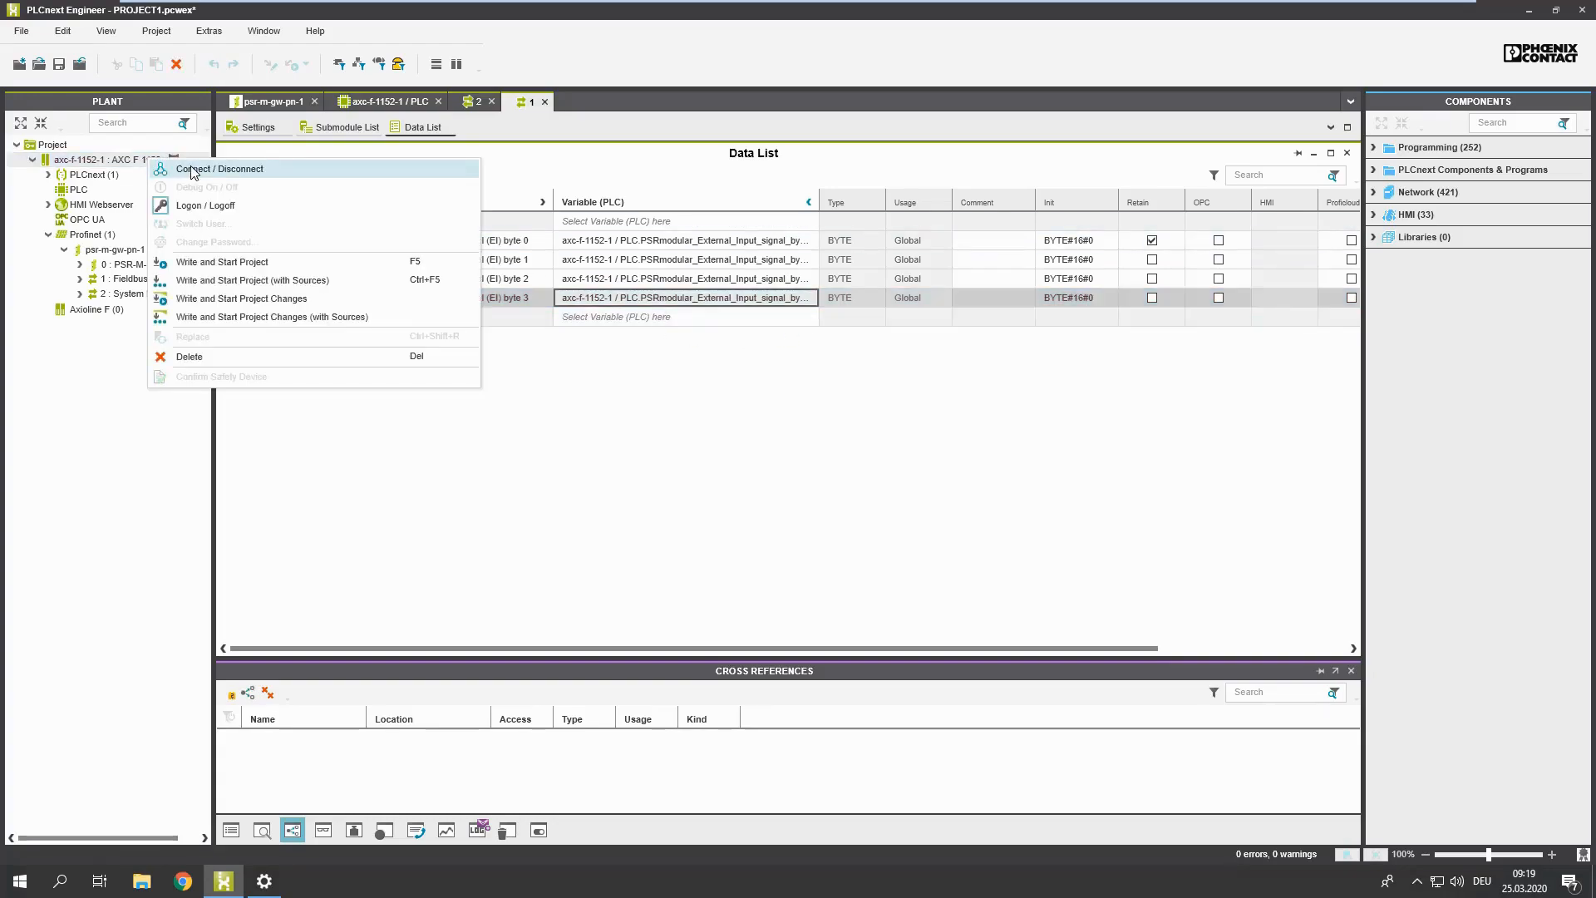
click(193, 170)
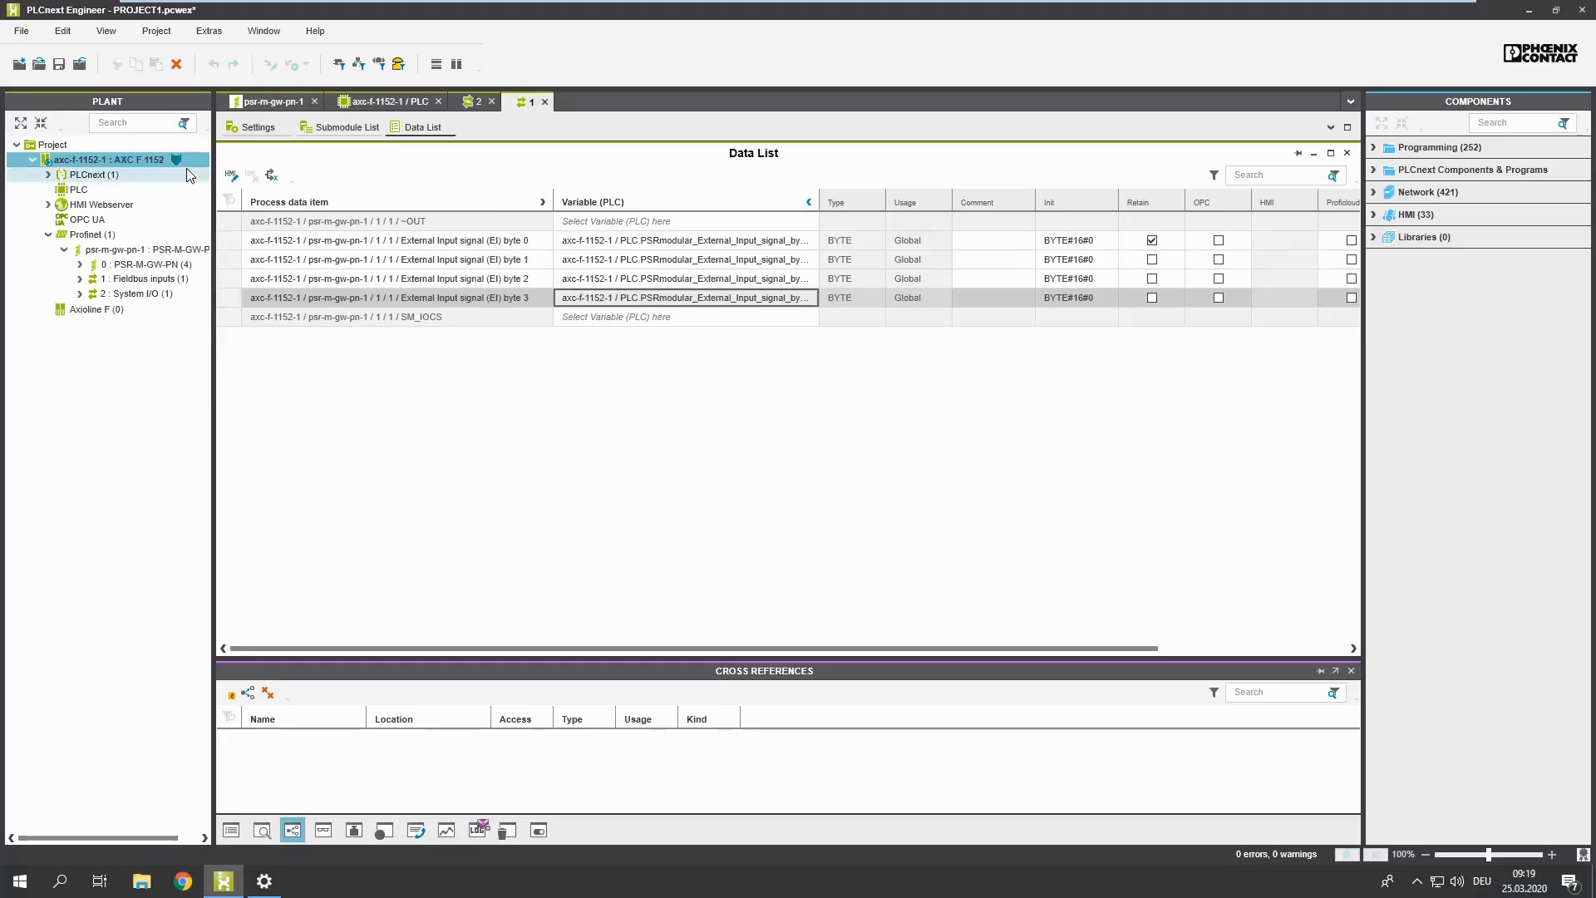
right_click(161, 163)
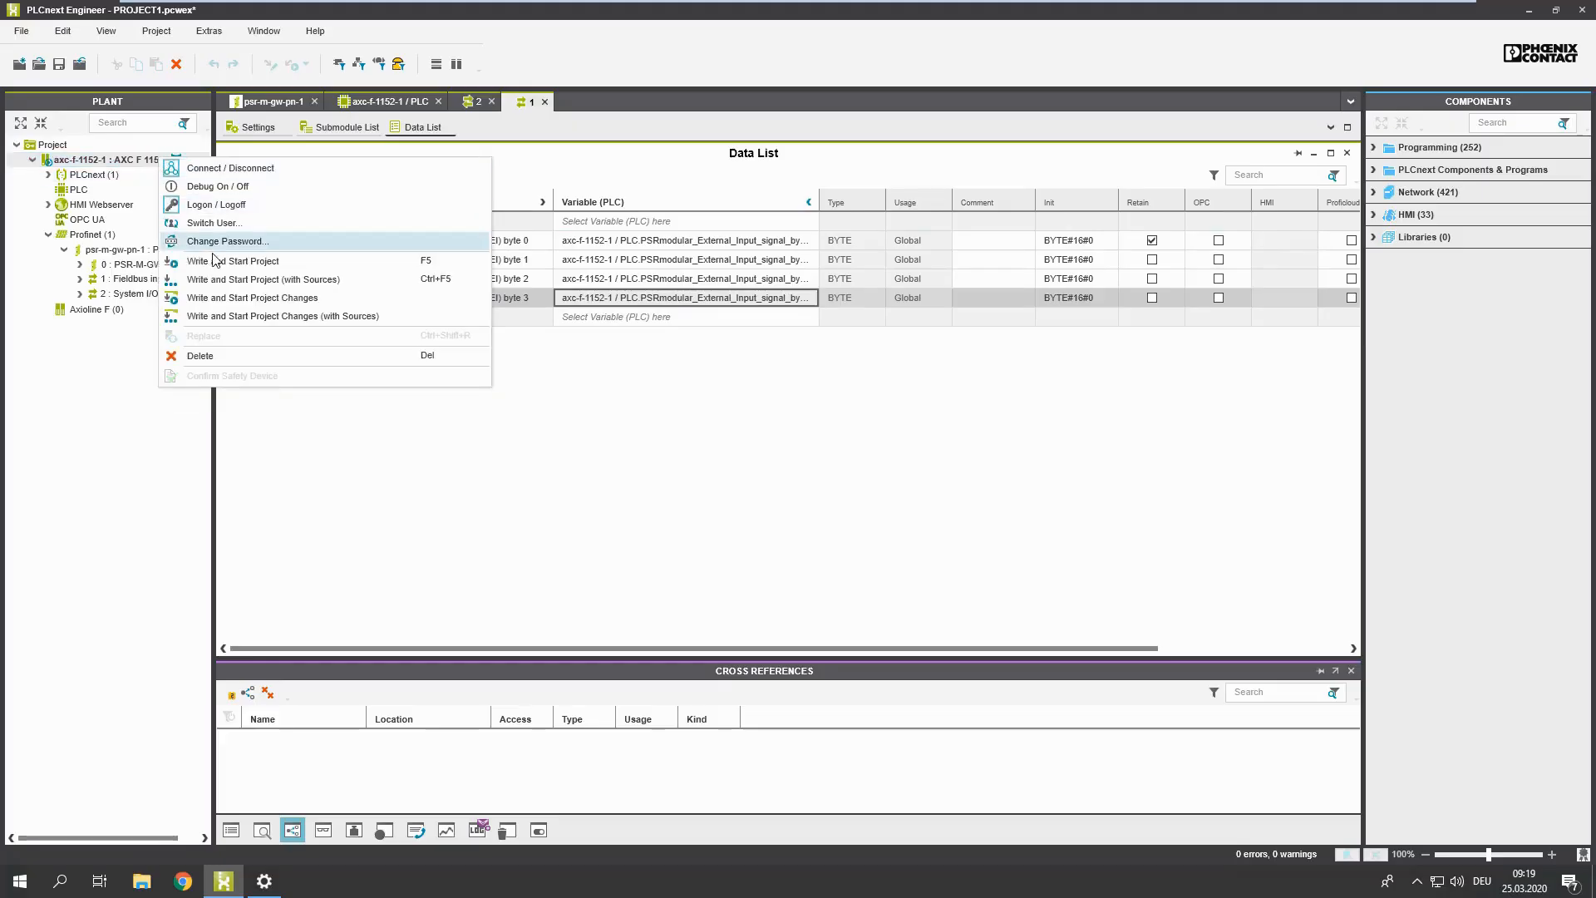
click(285, 264)
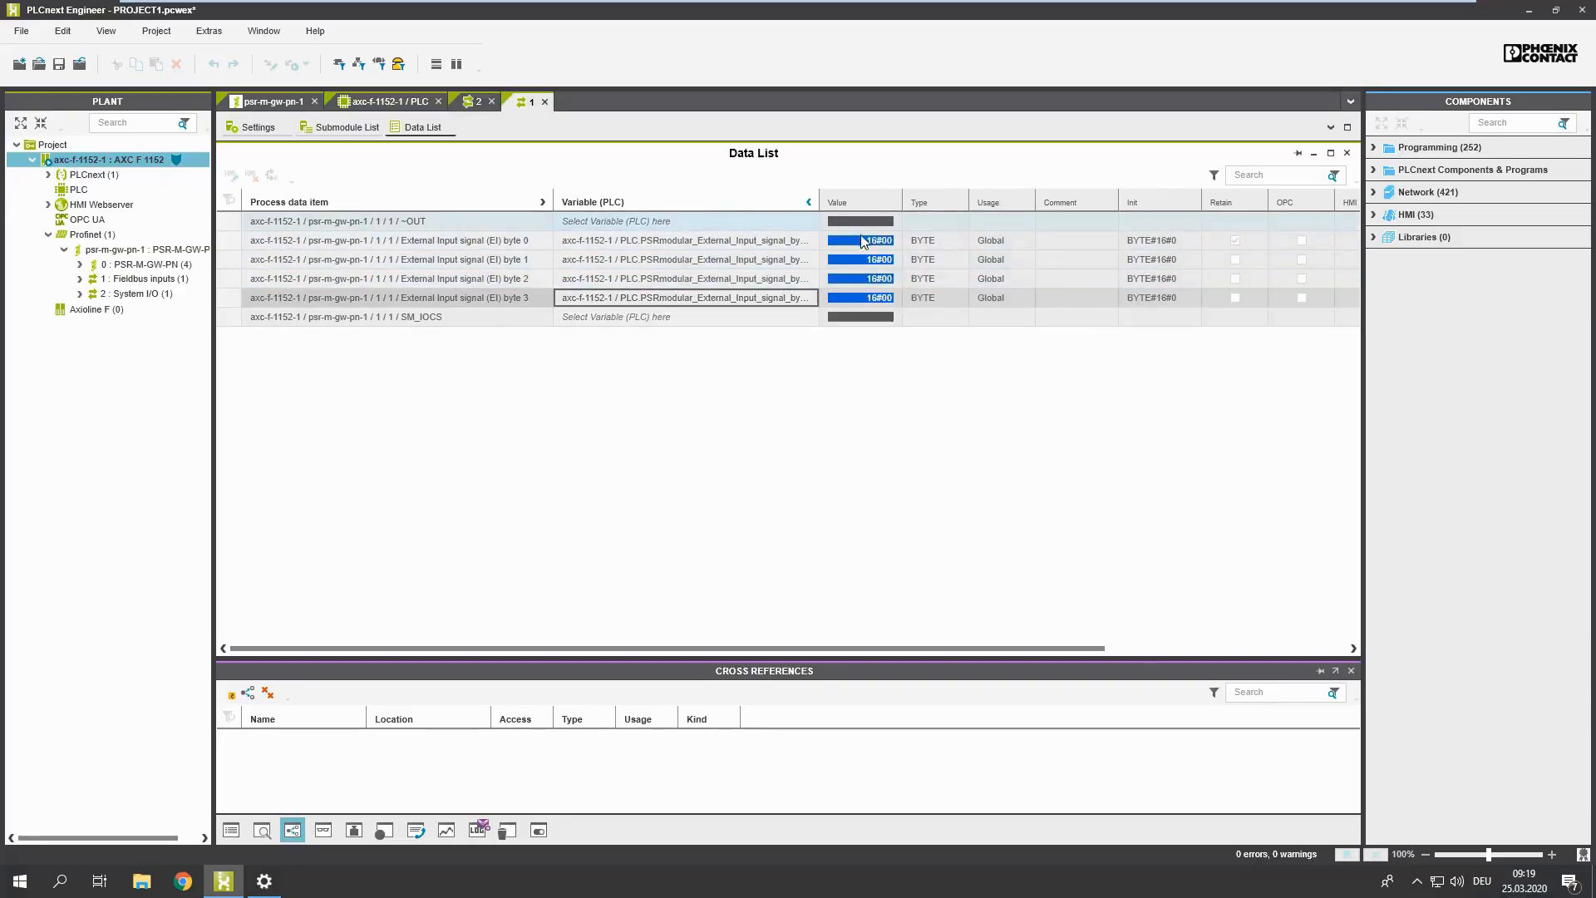
Step: Examine the online values in the System I/O data list, from the system status down to the output status bytes
click(470, 102)
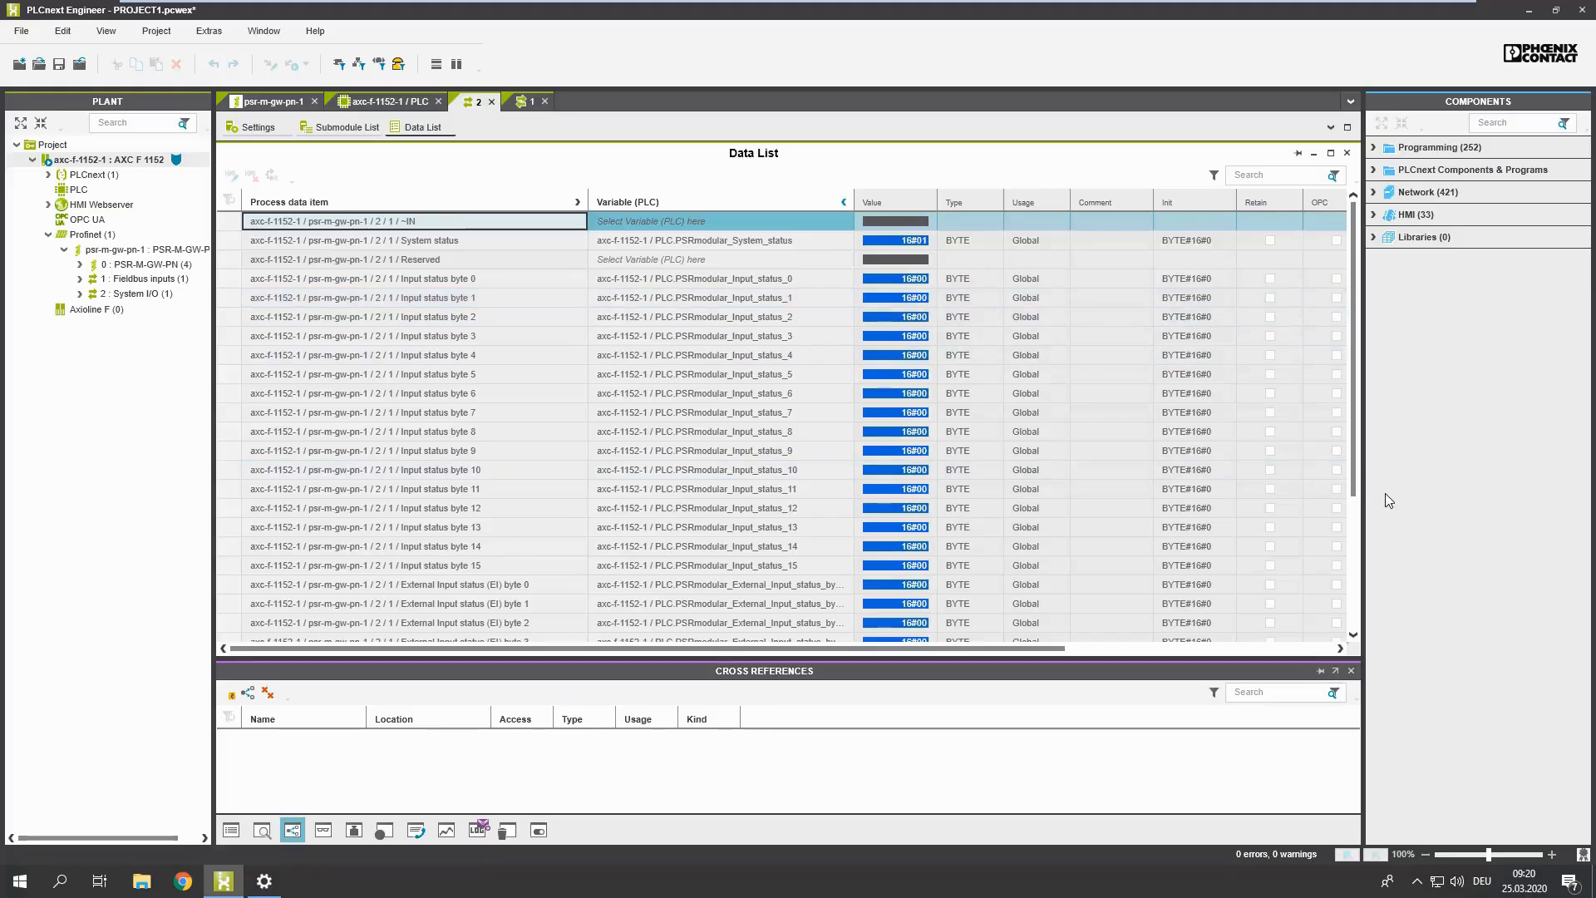
drag(1358, 472, 1358, 600)
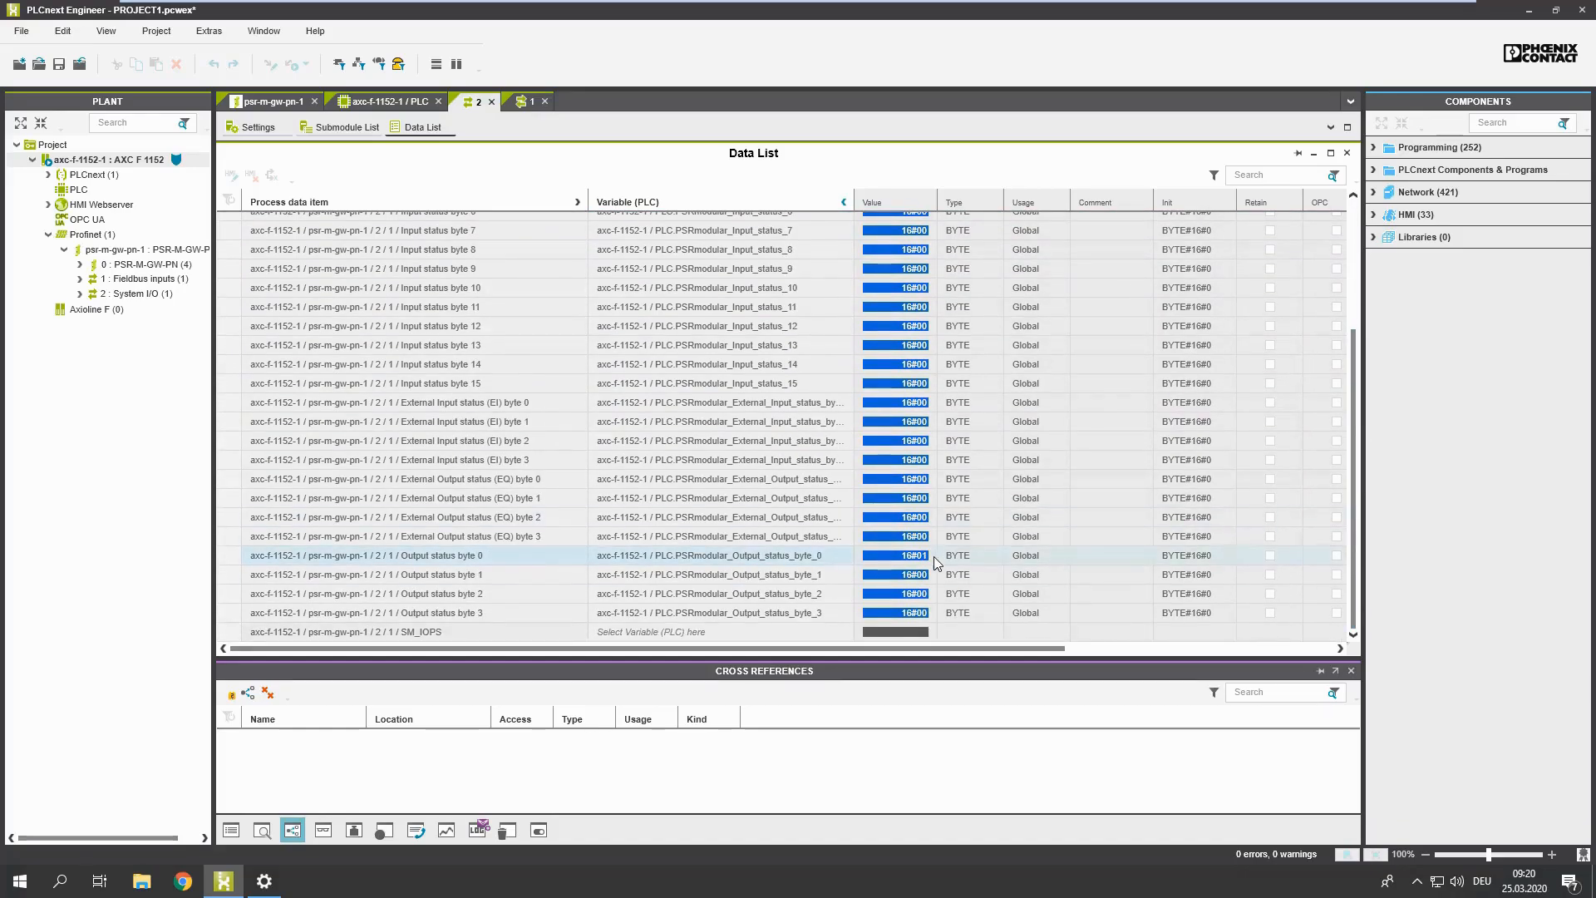